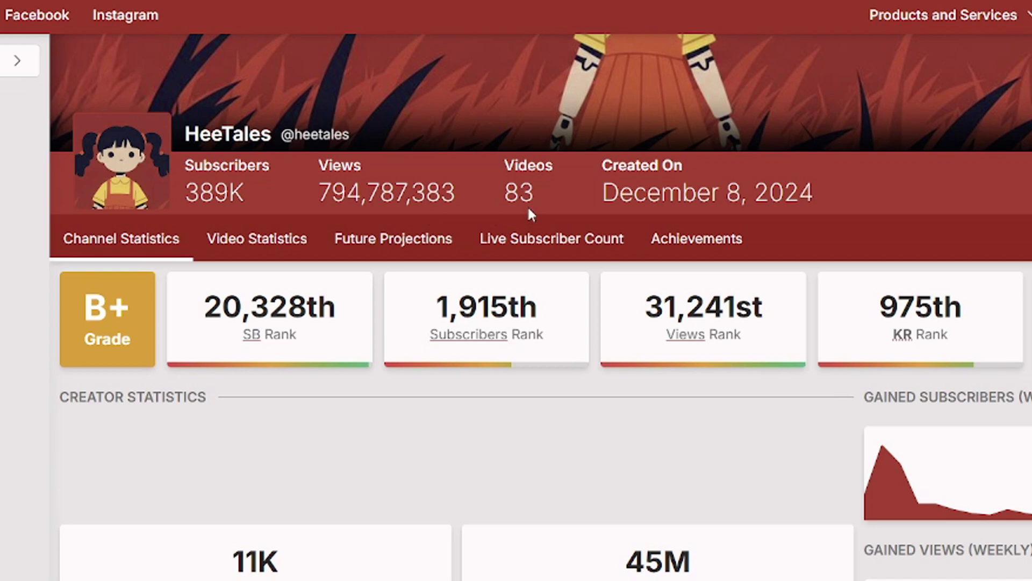
Step: Scroll through the HeeTales Social Blade stats: 389K subscribers, 83 videos, estimated yearly earnings
scroll(529, 210, down, 7)
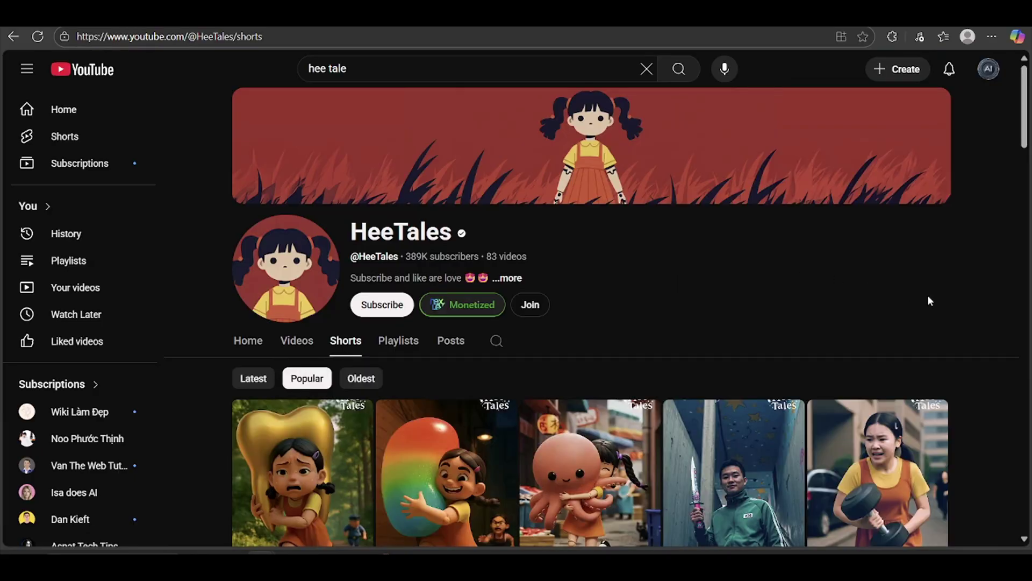
Step: Browse the HeeTales Shorts and open the 'Chicken, banana and Younghee' short
scroll(1003, 318, down, 7)
scroll(1004, 320, down, 12)
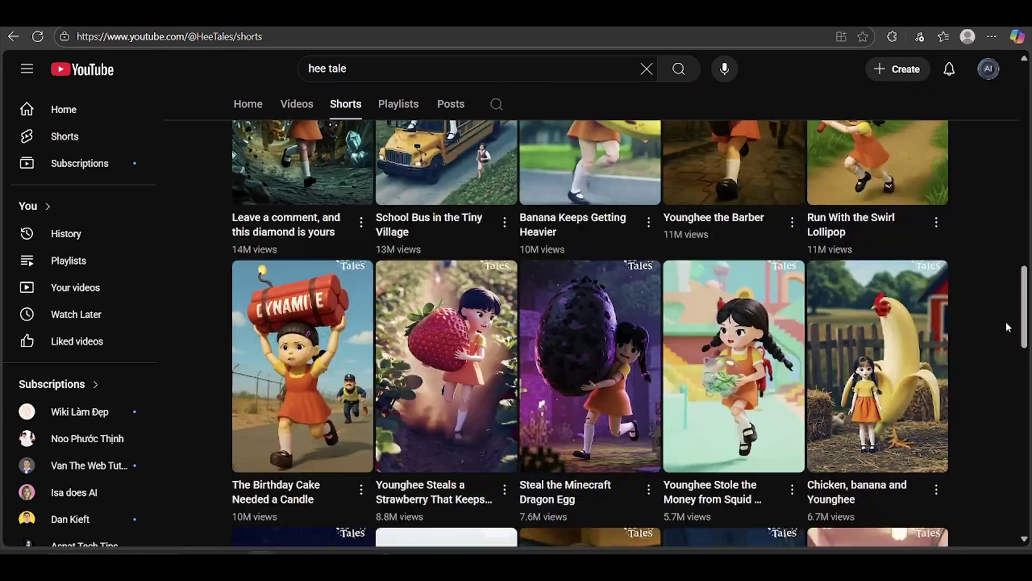
click(867, 375)
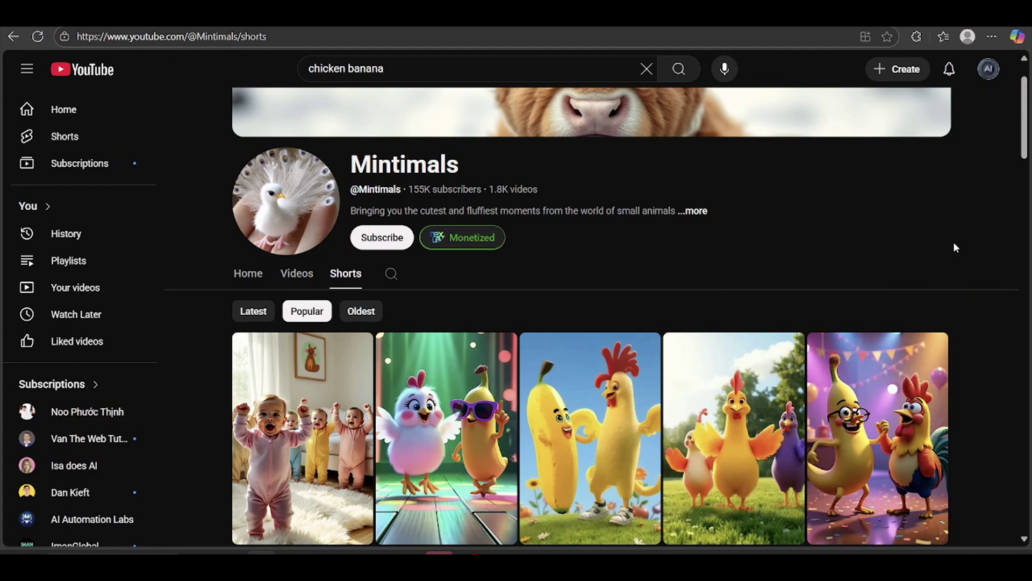
Step: Watch the Mintimals Chicken Banana Song short, then select the PicLumen image prompt in the Word notes
scroll(955, 246, down, 1)
scroll(981, 250, down, 2)
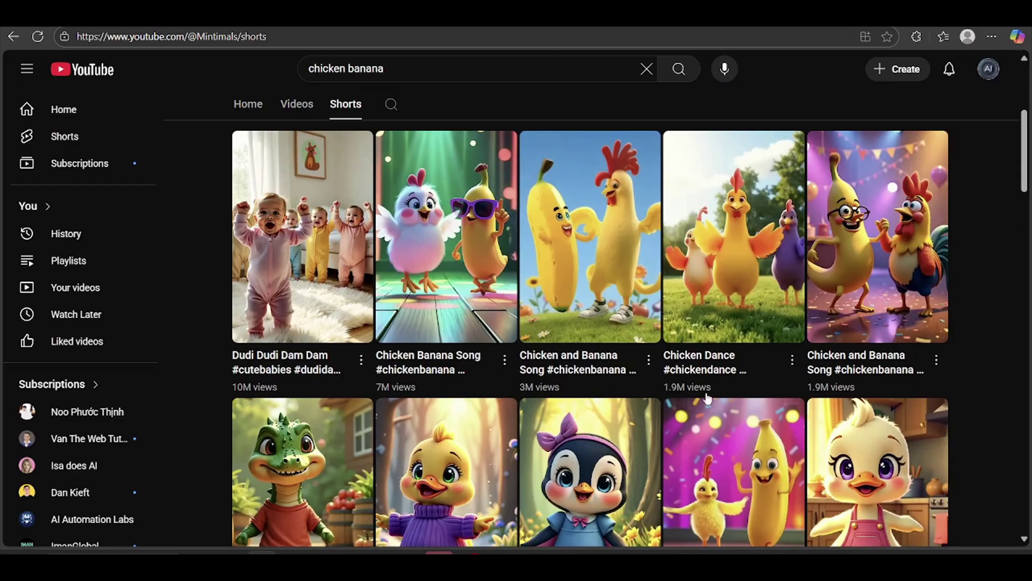
click(439, 252)
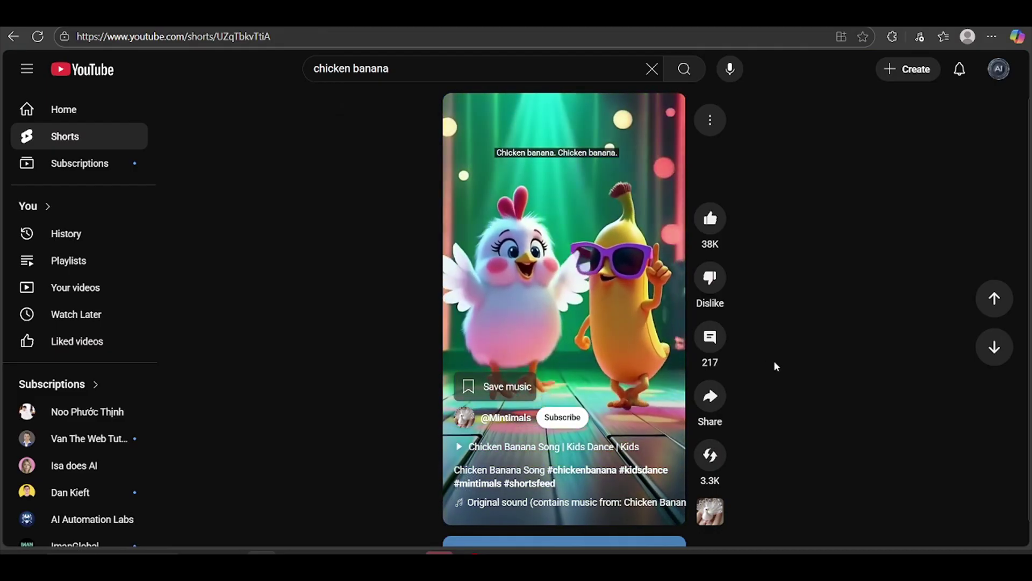
key(alt+Left)
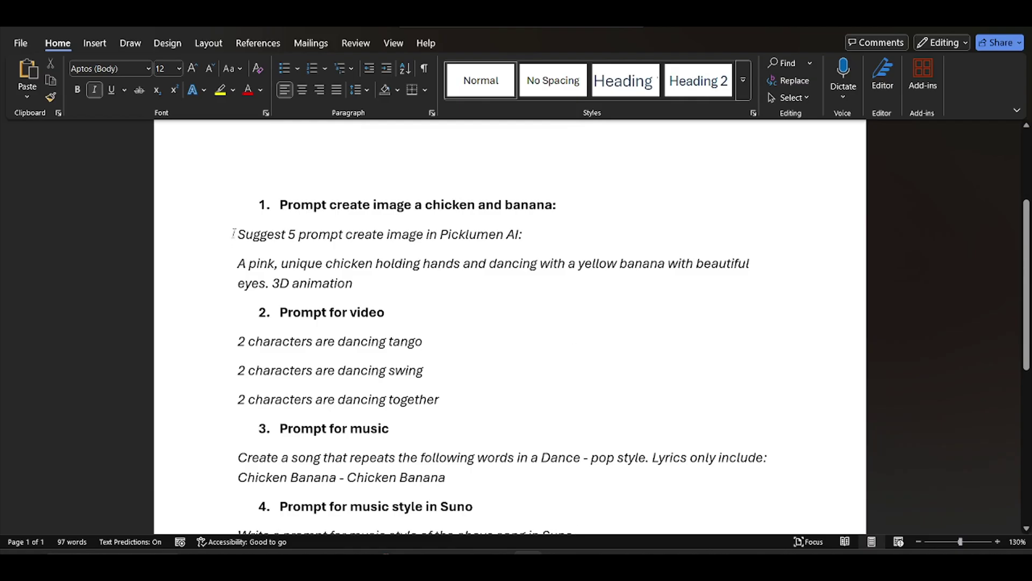
drag(233, 233, 364, 280)
key(ctrl+c)
key(alt+Tab)
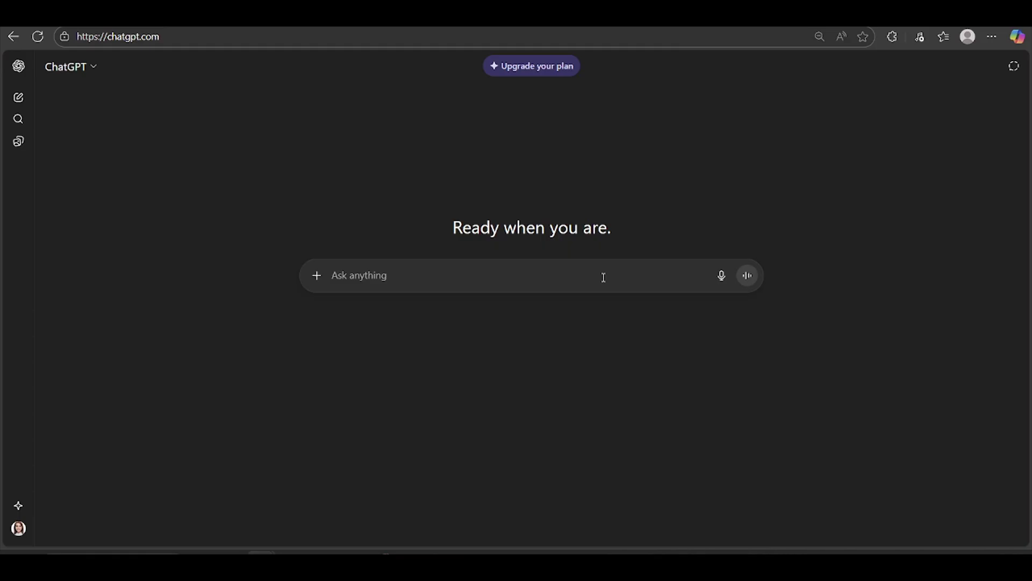
Step: Send the image prompt to ChatGPT and select the second of its five suggested prompt variations
key(ctrl+v)
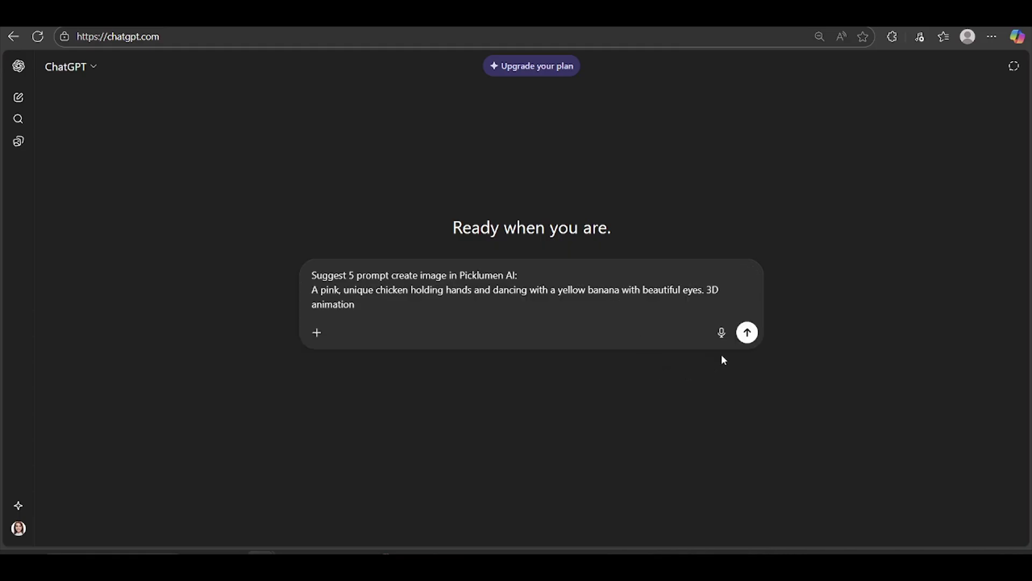
click(747, 332)
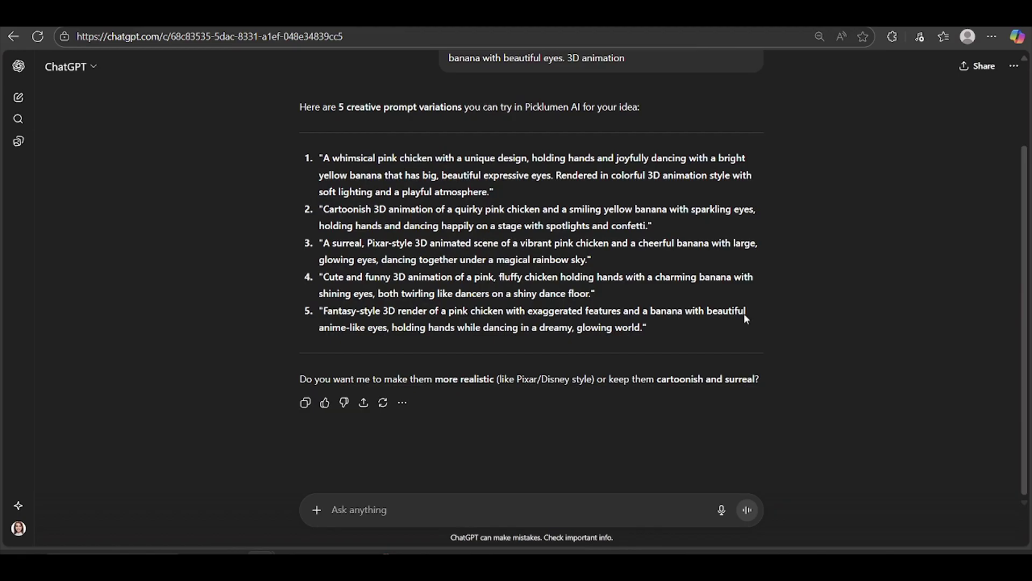
drag(323, 209, 590, 224)
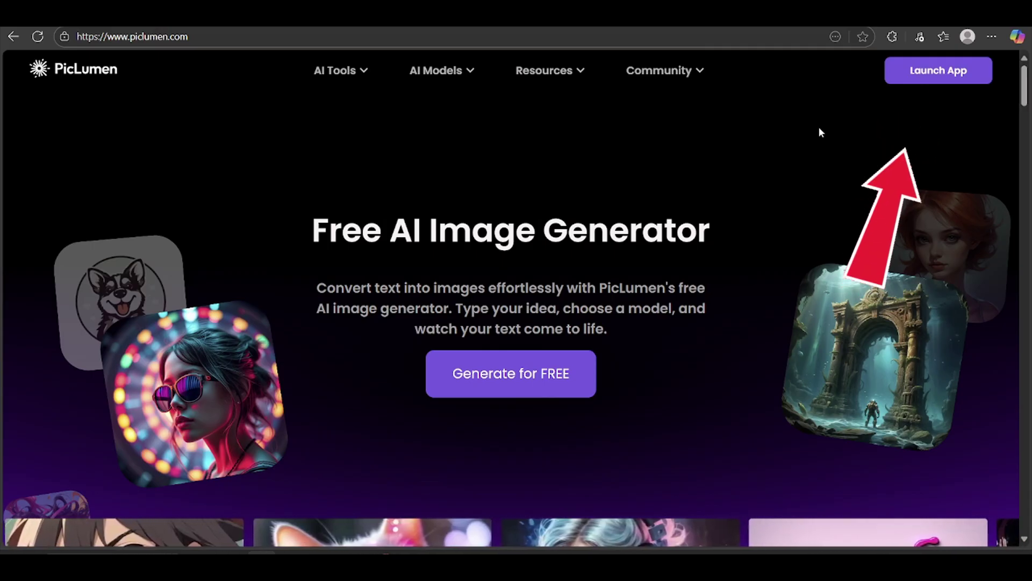
Step: Launch the PicLumen app, claim the free daily Lumens, and browse the Trending community images
click(902, 76)
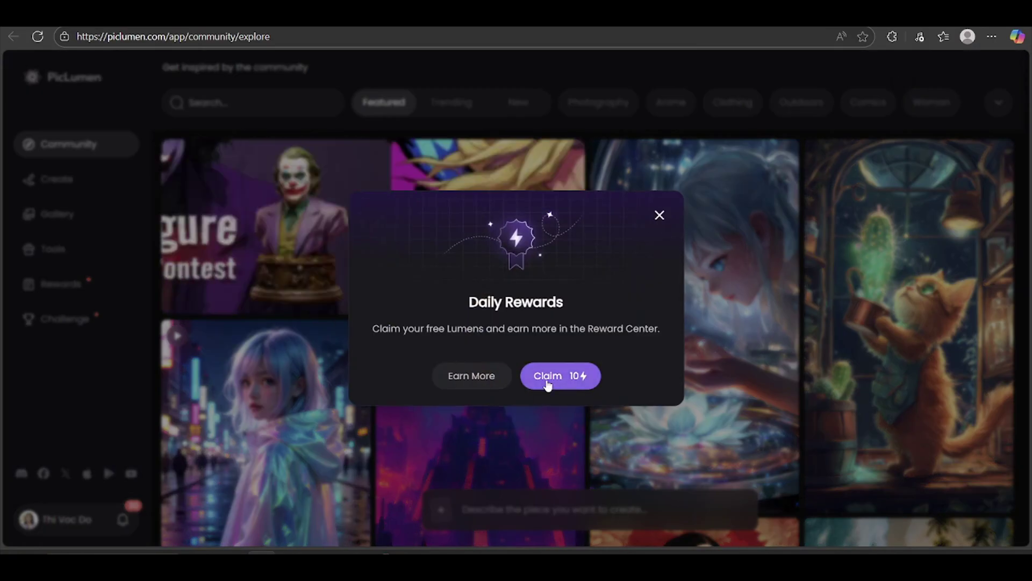
click(560, 378)
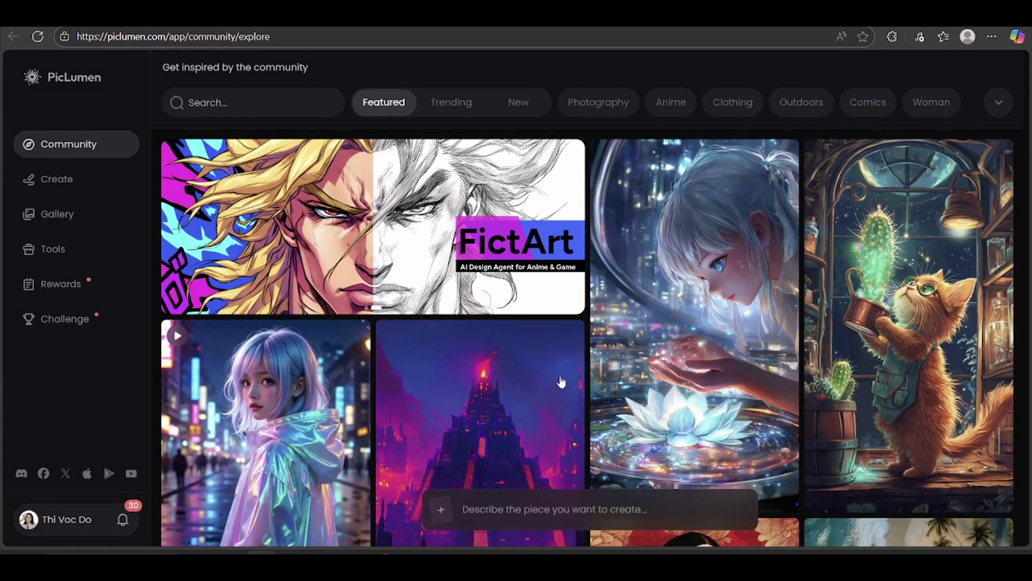
click(456, 109)
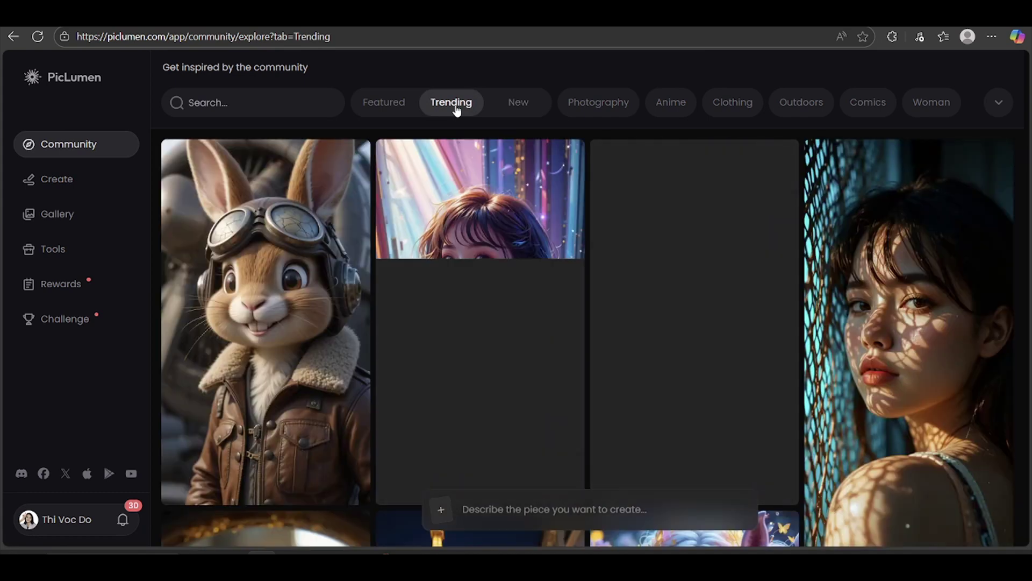
scroll(1014, 260, down, 8)
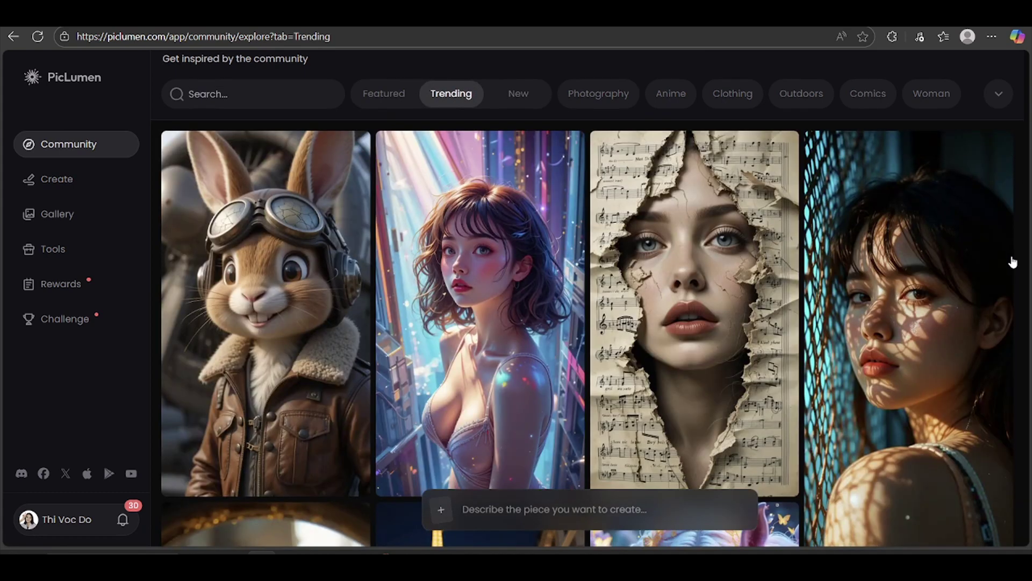
scroll(587, 321, down, 12)
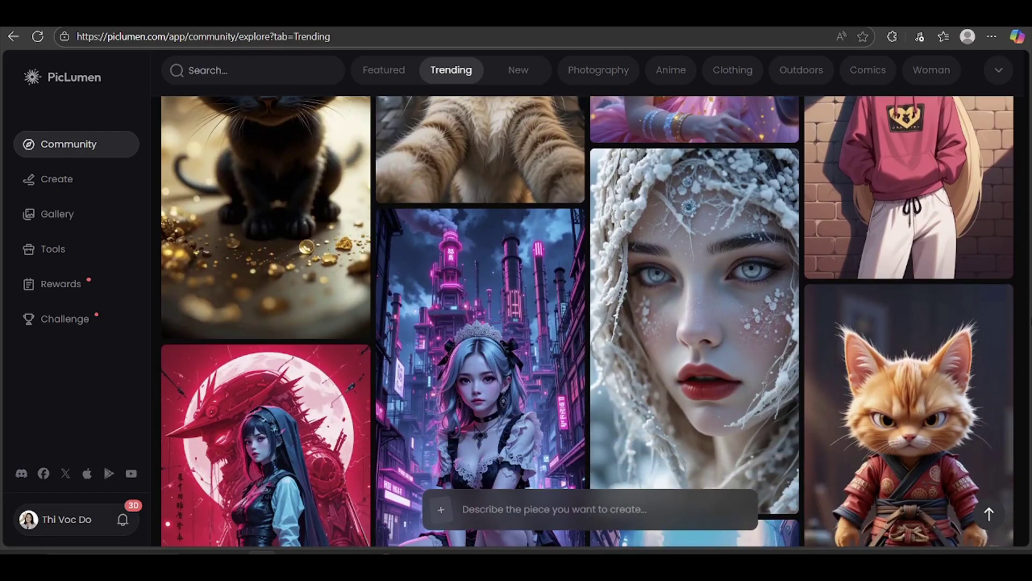
scroll(1030, 321, down, 6)
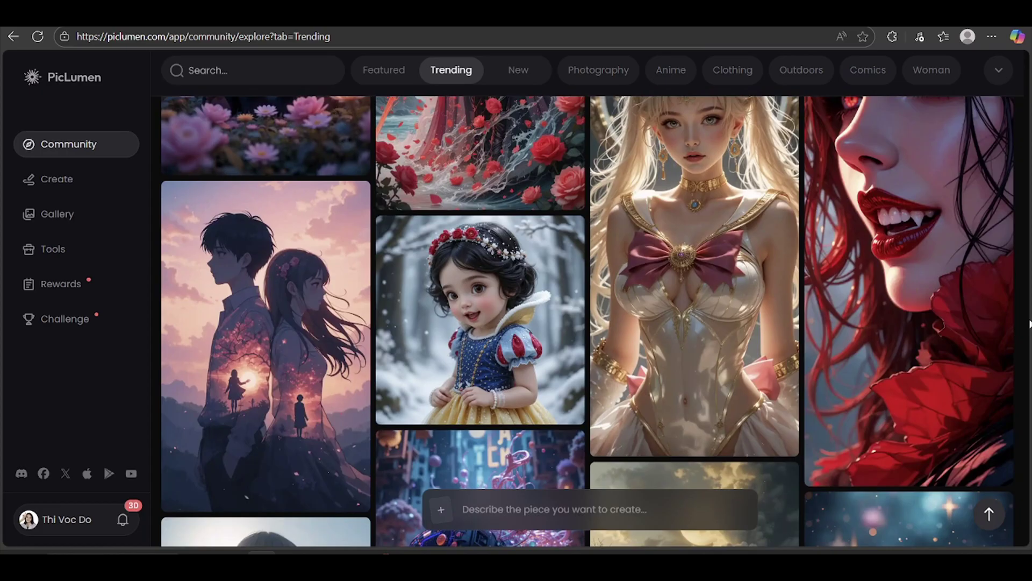
scroll(1030, 323, down, 10)
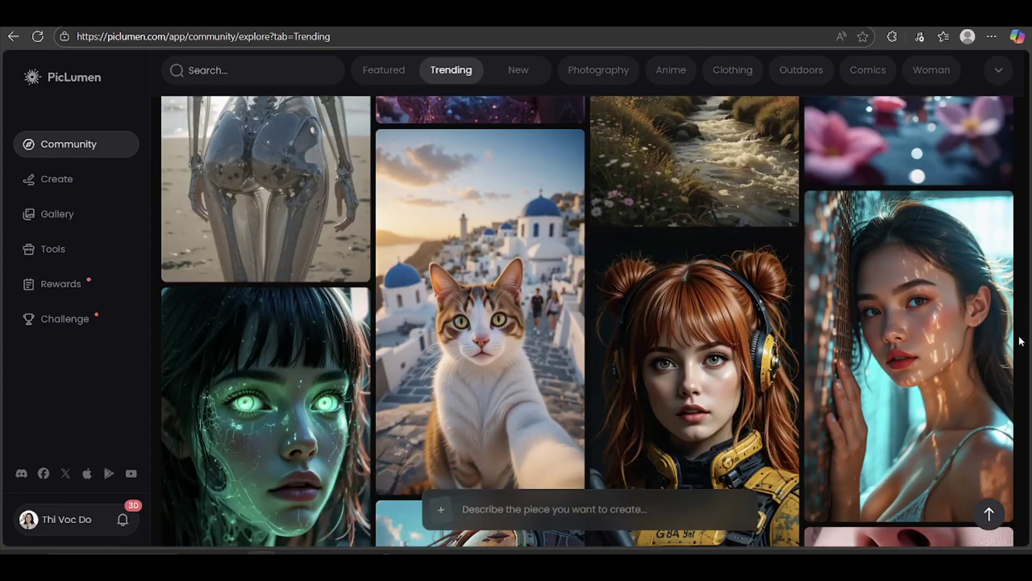
scroll(1021, 341, down, 10)
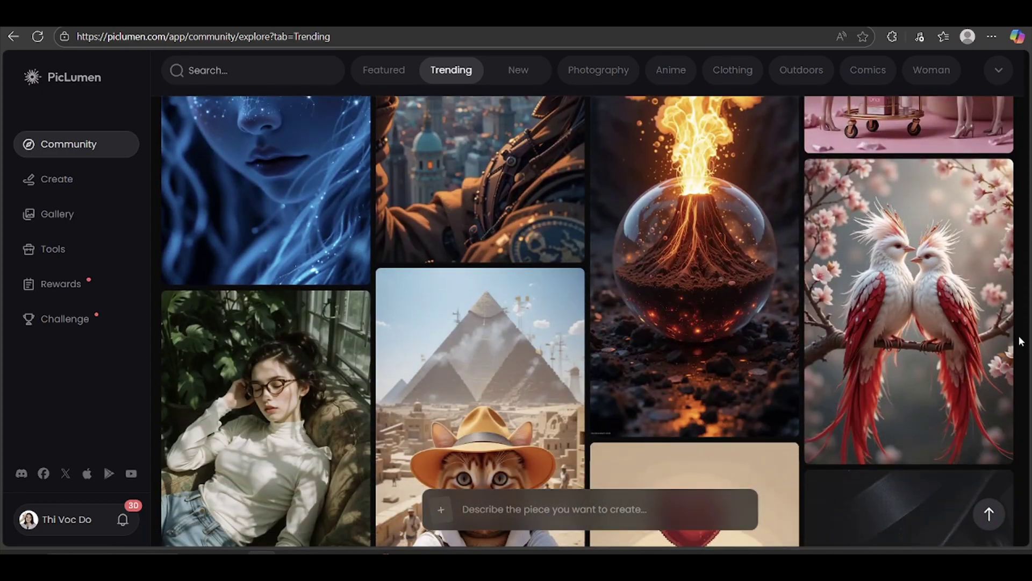
scroll(1022, 341, down, 10)
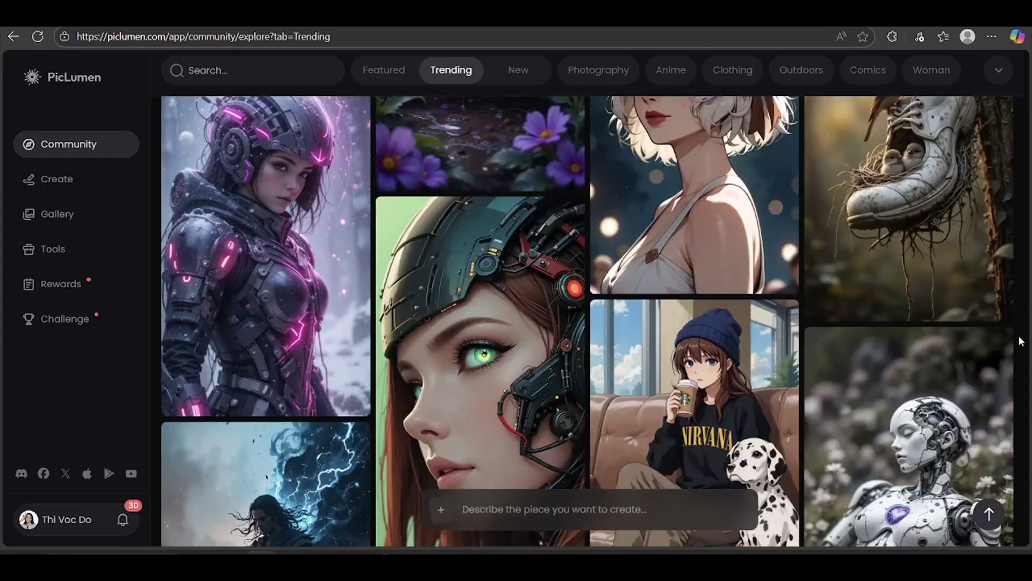
scroll(1022, 342, down, 10)
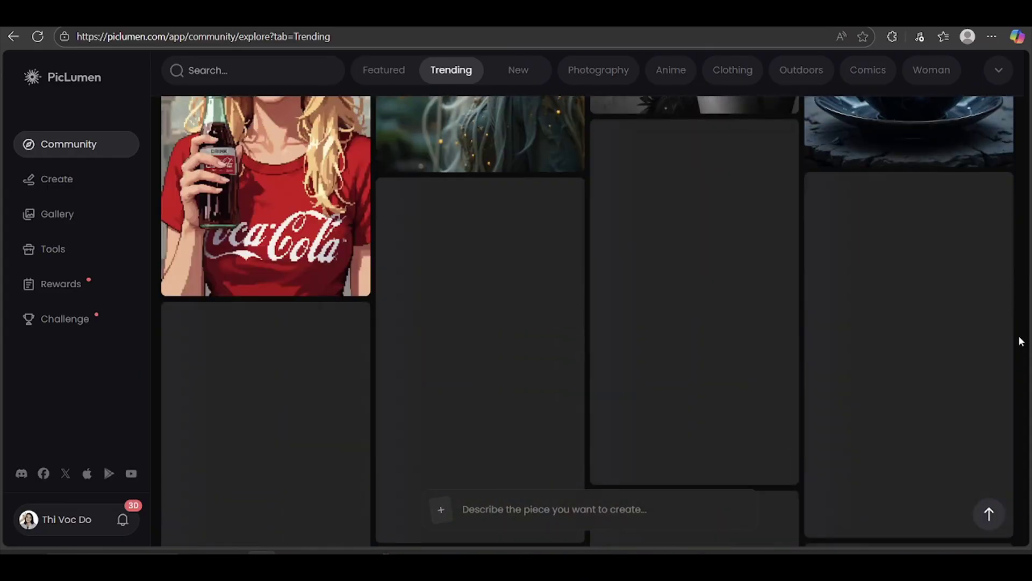
scroll(1021, 342, down, 10)
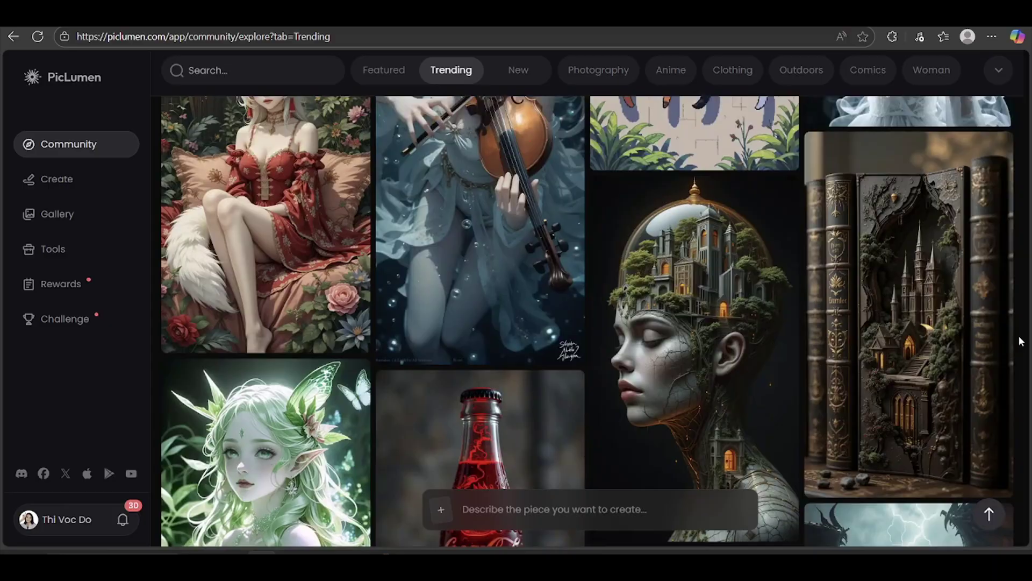
scroll(1021, 341, up, 10)
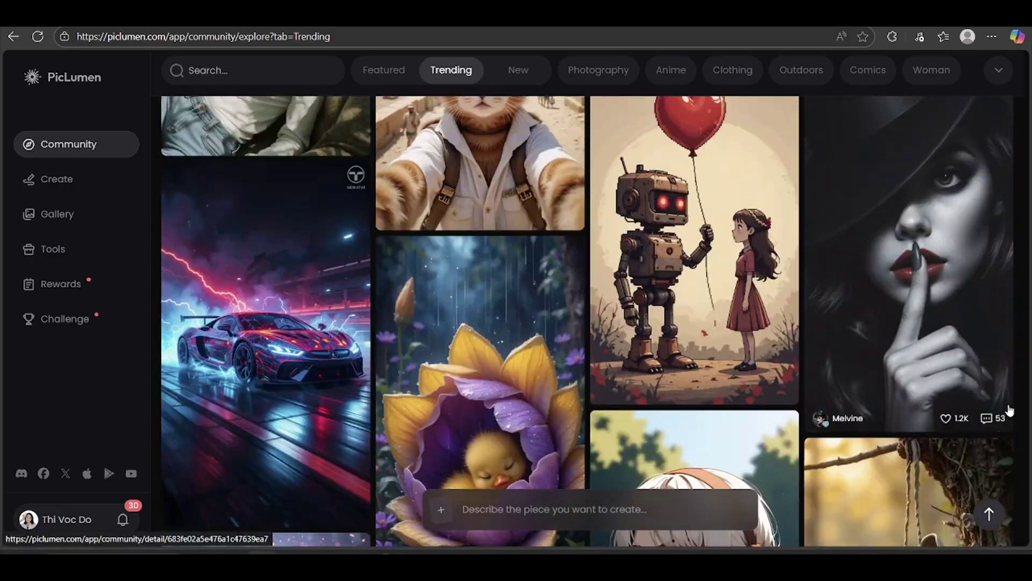
scroll(1009, 410, up, 4)
scroll(1009, 411, up, 1)
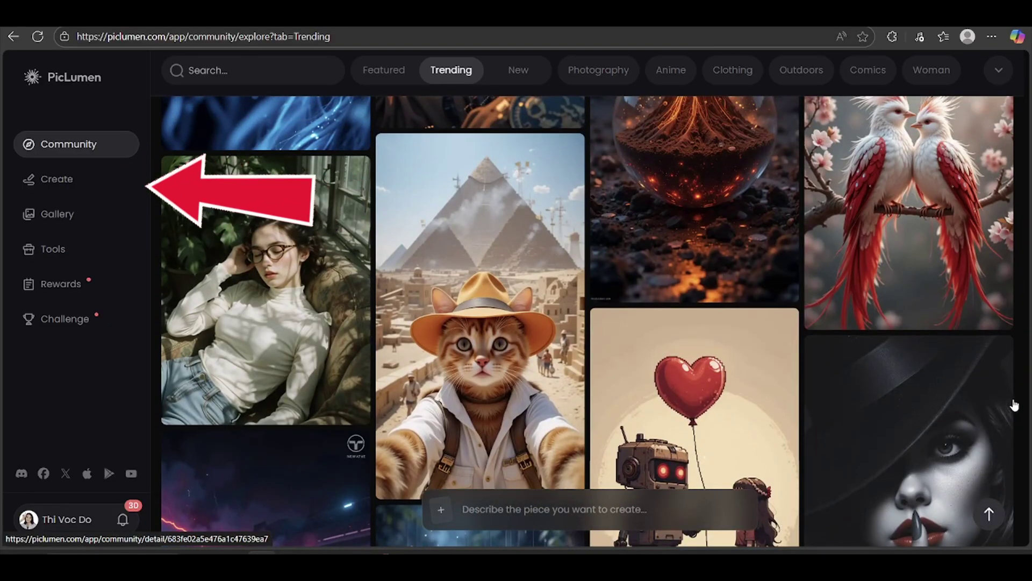
Step: On the creation page, compare the available models and select Art V1
click(70, 185)
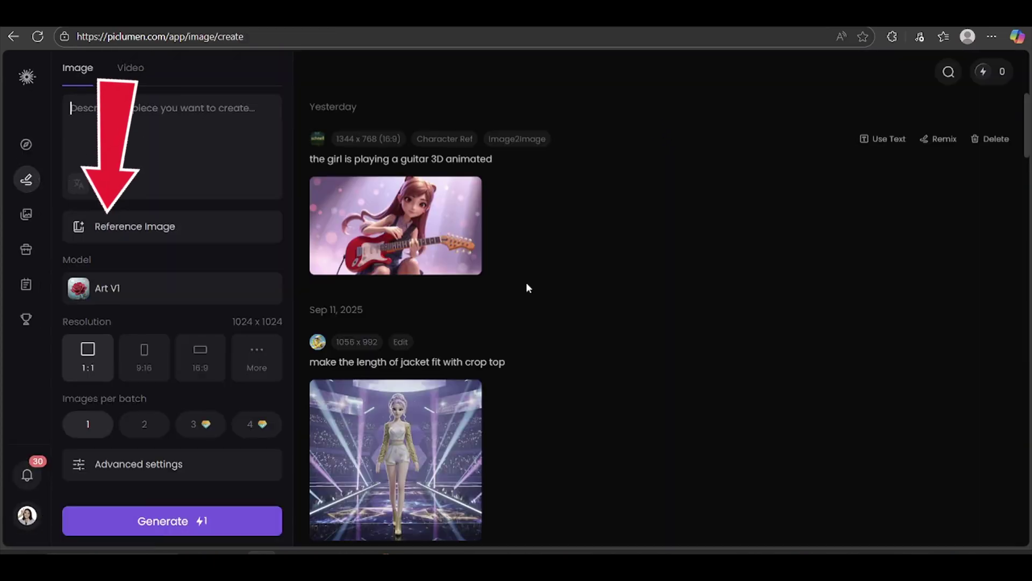
click(116, 289)
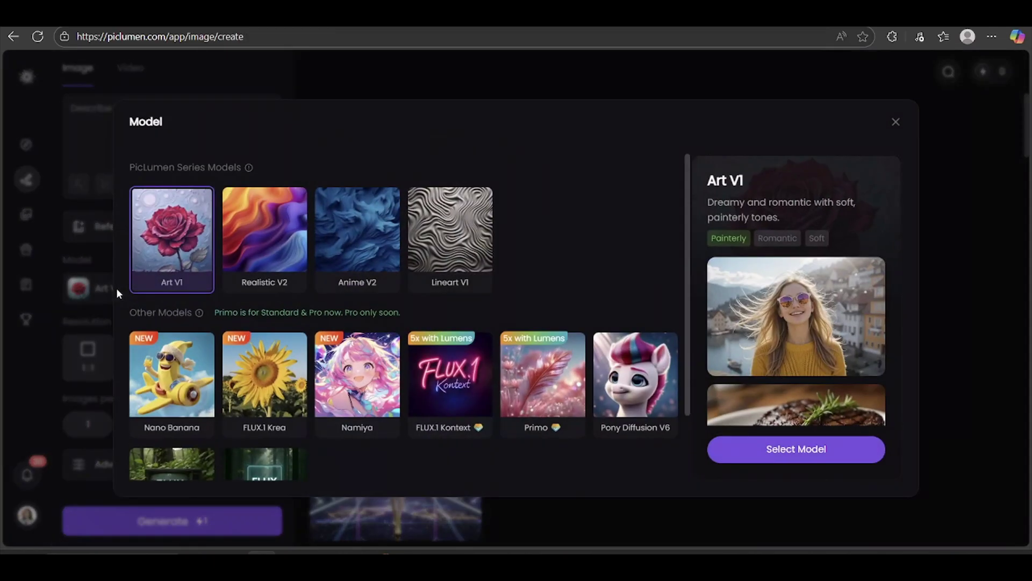
click(286, 259)
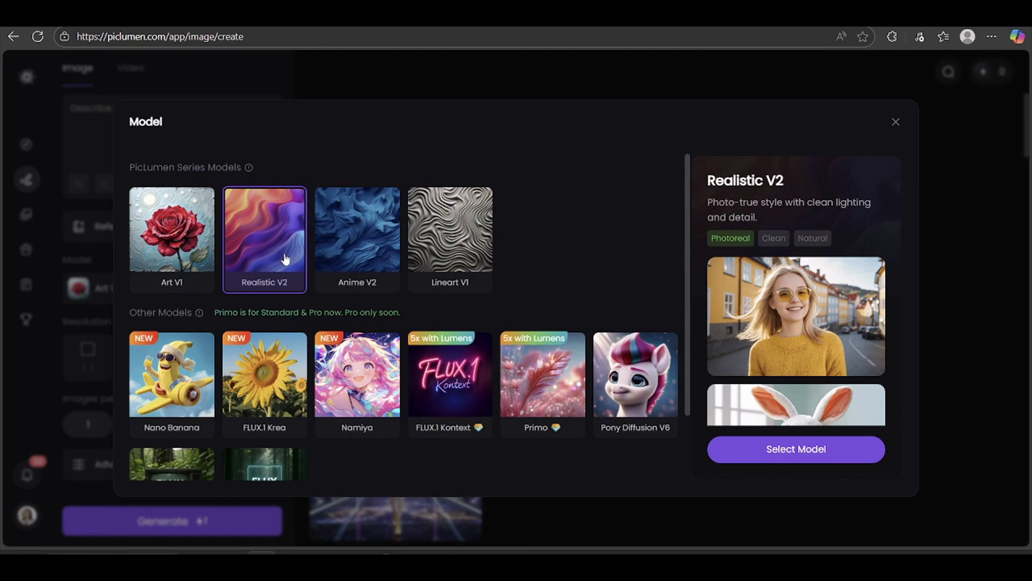
click(350, 247)
click(458, 248)
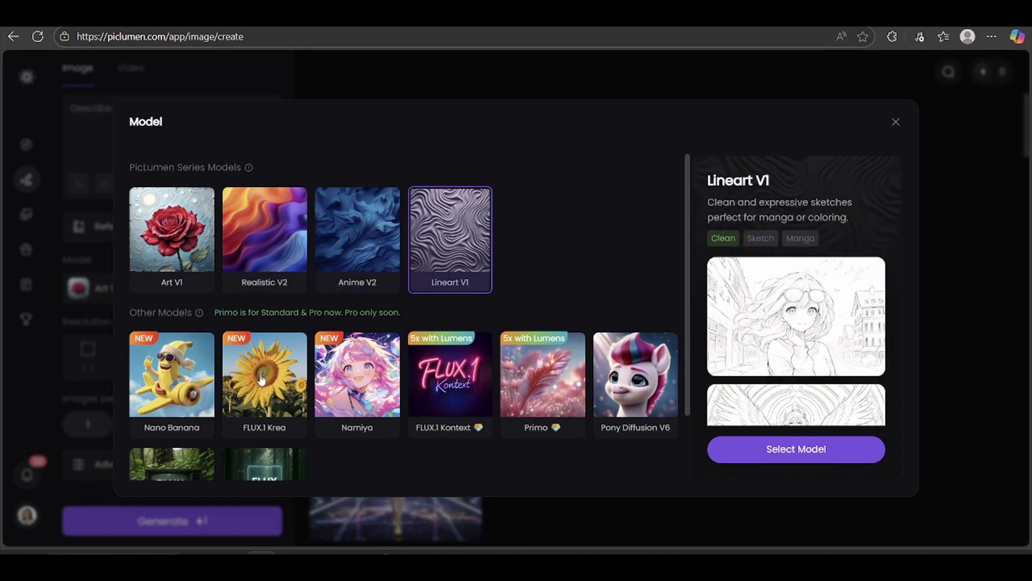
click(170, 386)
click(246, 385)
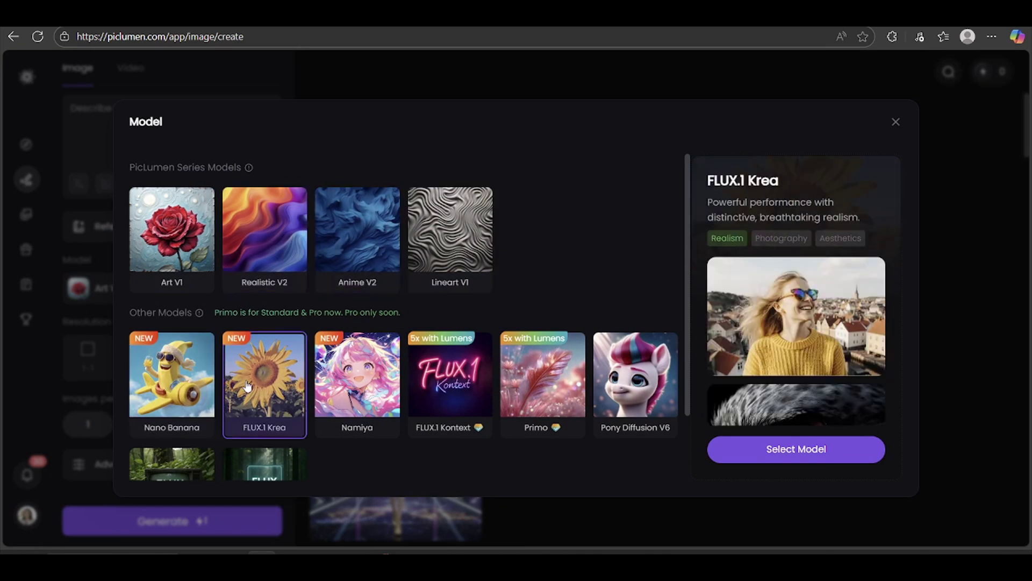
click(353, 386)
click(449, 394)
click(549, 396)
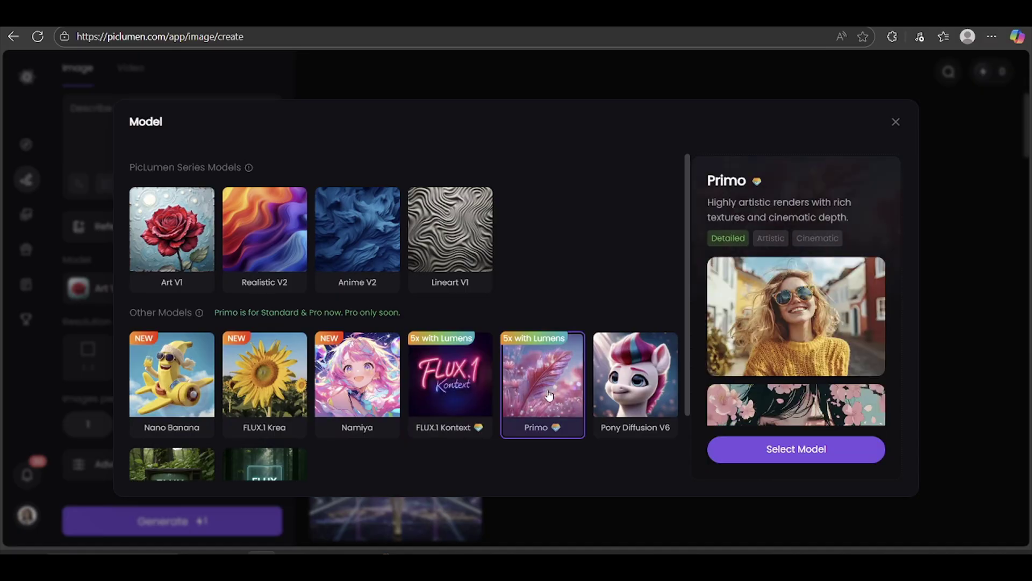
click(192, 253)
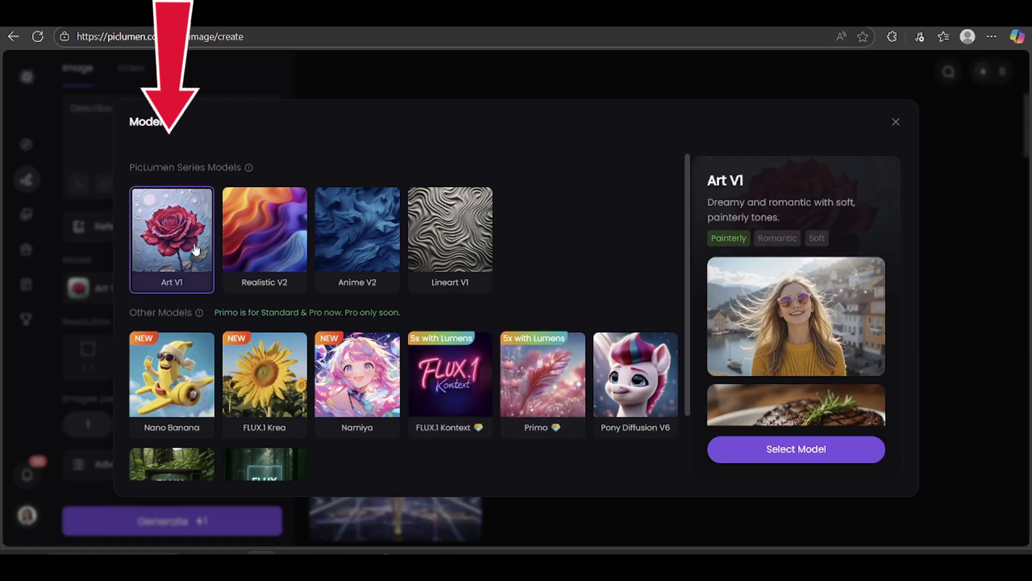
click(749, 452)
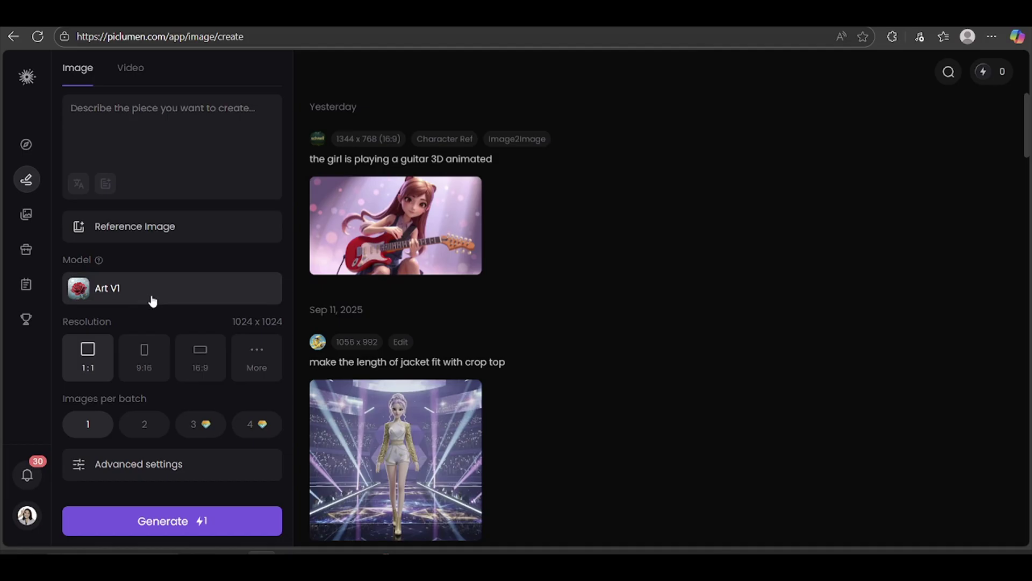
Step: Set 9:16 resolution with 2 images per batch and generate the chicken-and-banana images
click(161, 366)
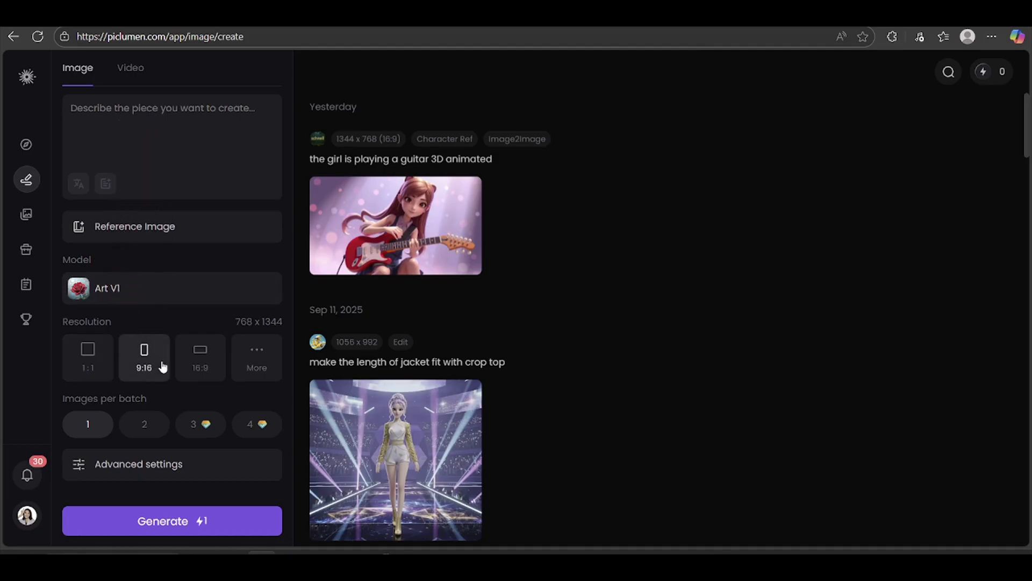
click(158, 430)
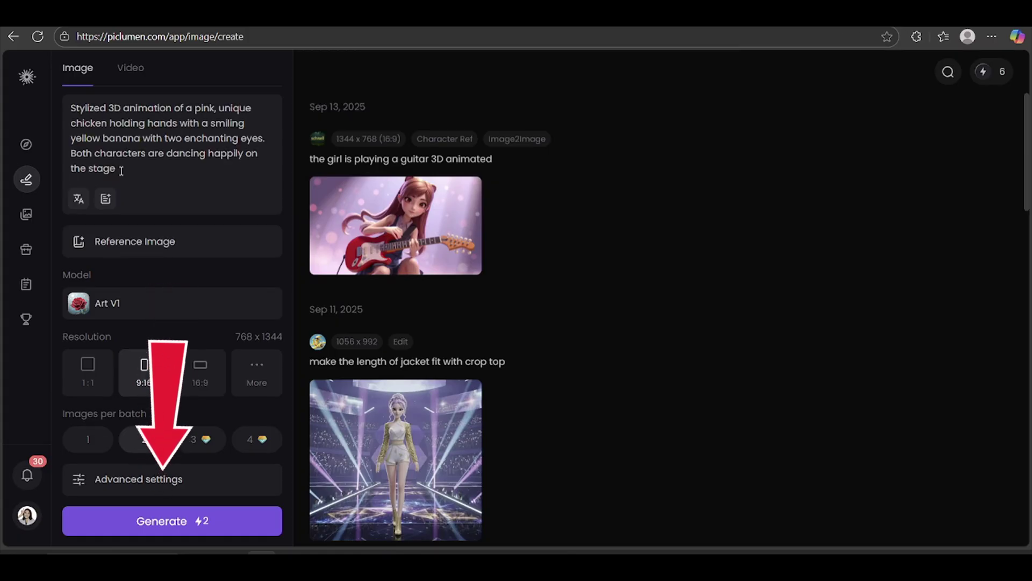
click(180, 523)
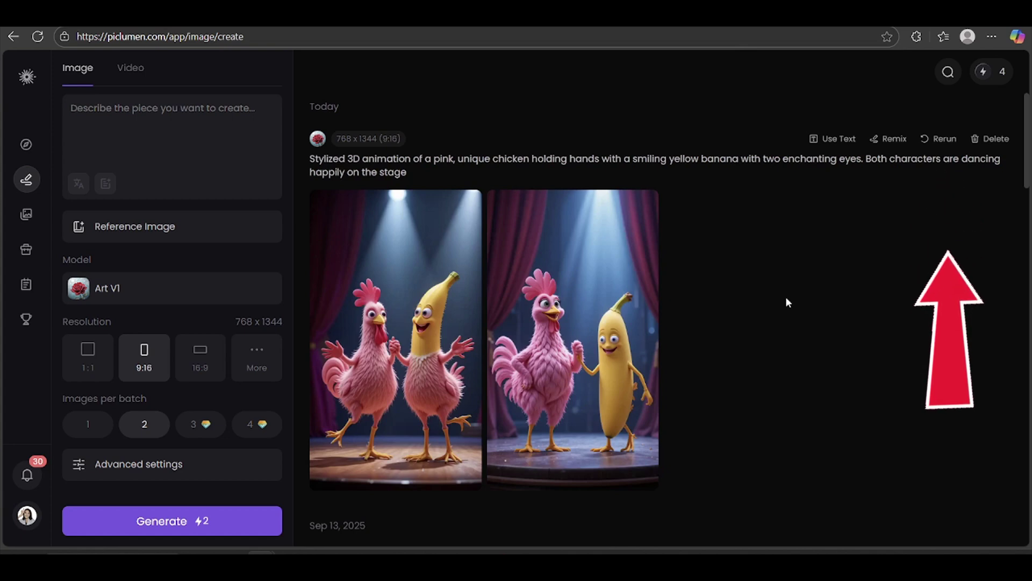
Step: Rerun the chicken-and-banana prompt for another batch, inspect the first image, and Remix the top entry
click(939, 141)
scroll(796, 396, down, 1)
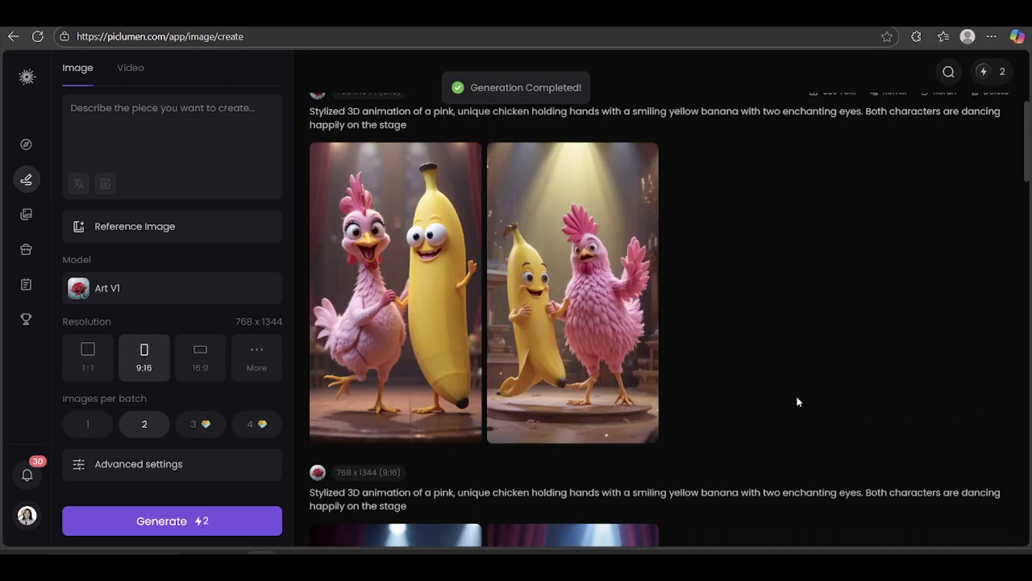
click(419, 283)
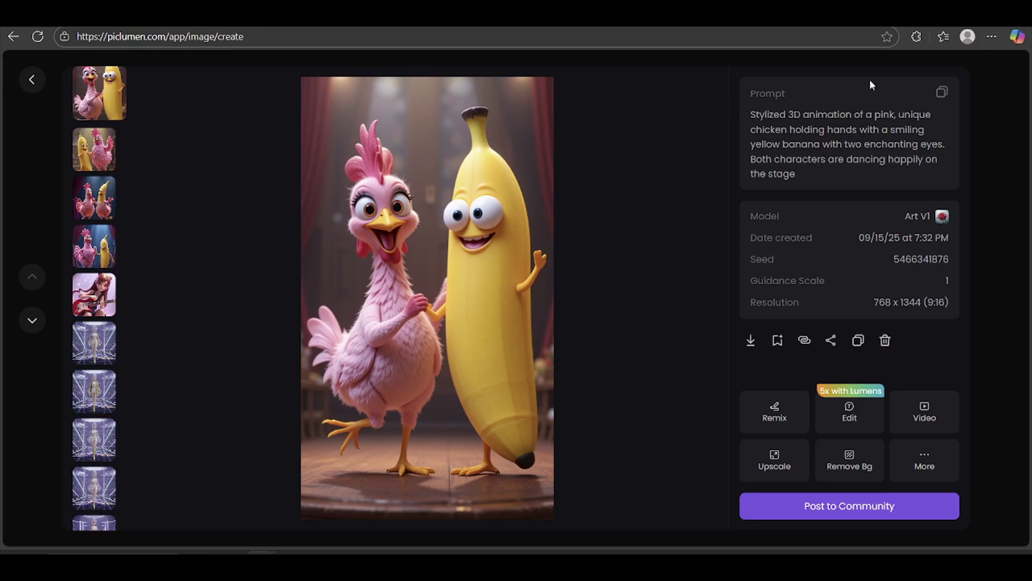
click(1000, 180)
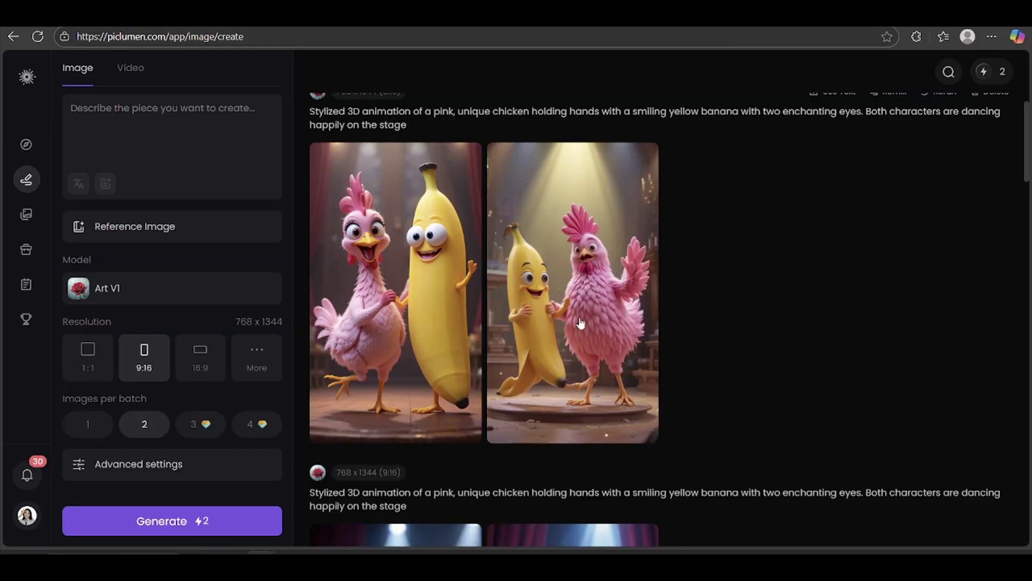
scroll(834, 315, up, 1)
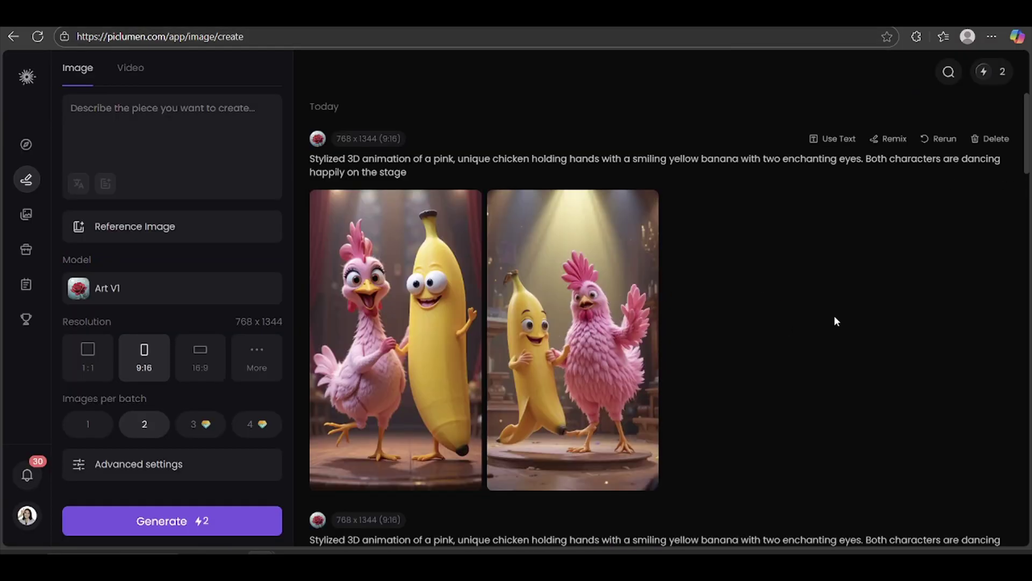
click(880, 145)
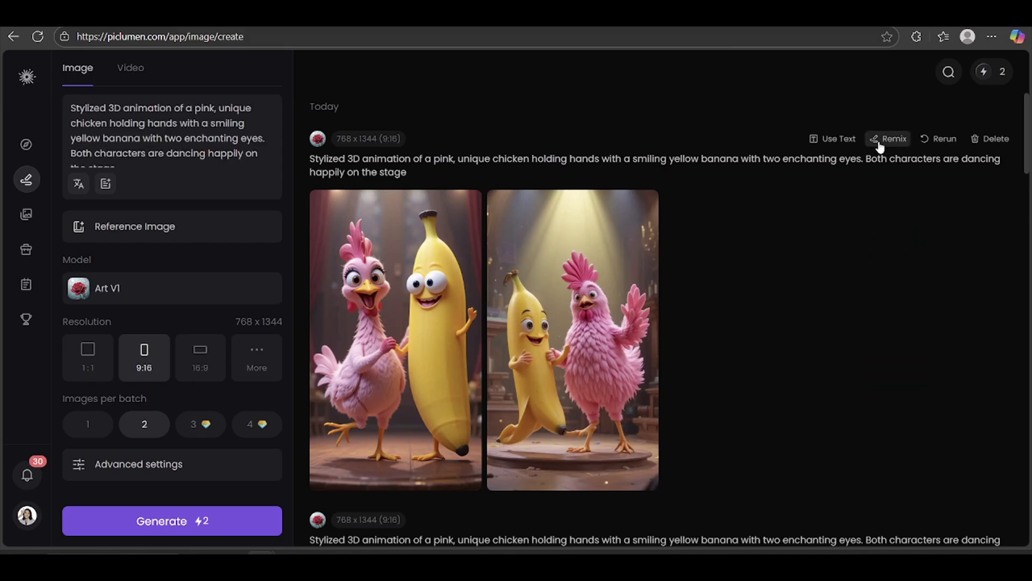
Step: Change 'pink' to 'blue' in the prompt and generate the blue-chicken version
click(214, 107)
key(BackSpace)
key(BackSpace)
key(BackSpace)
key(BackSpace)
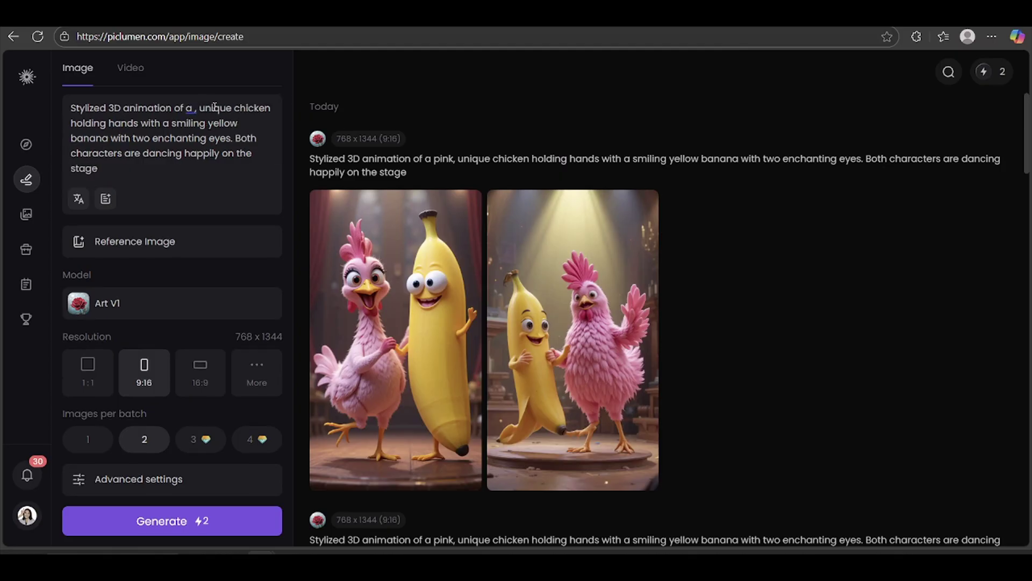
text(blue)
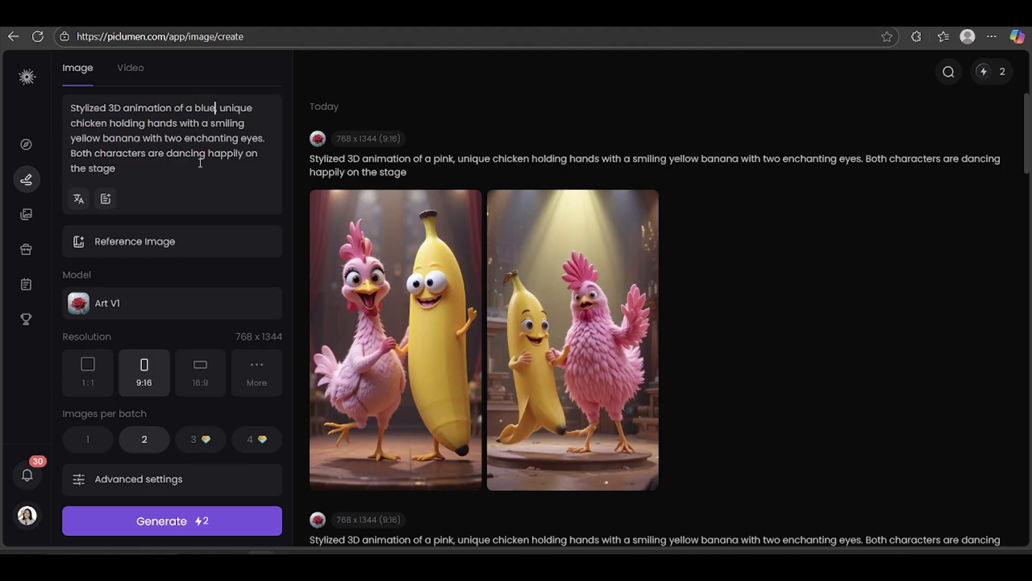
click(176, 522)
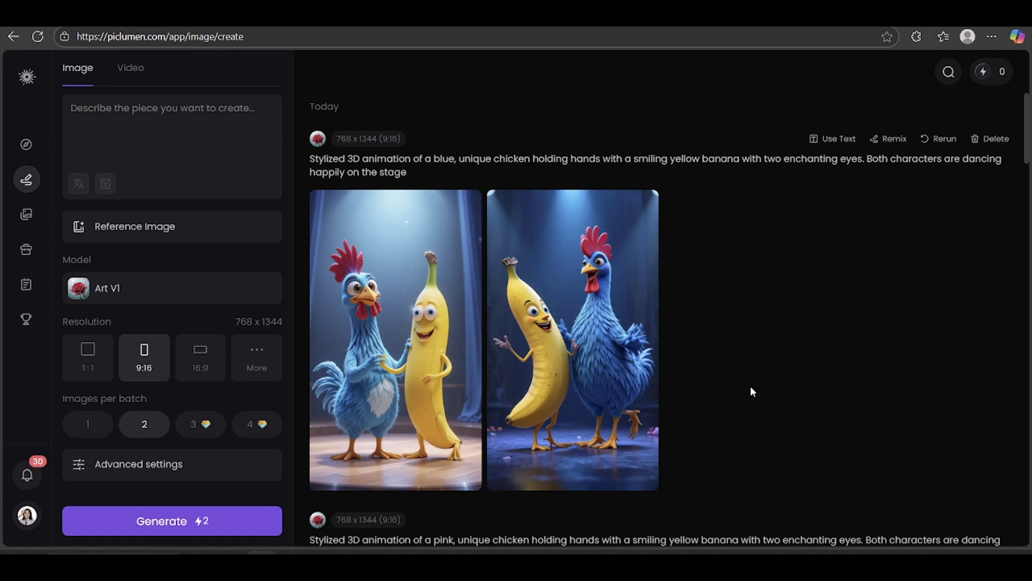
Step: Download the first pink chicken and banana image as a PNG
scroll(750, 387, down, 5)
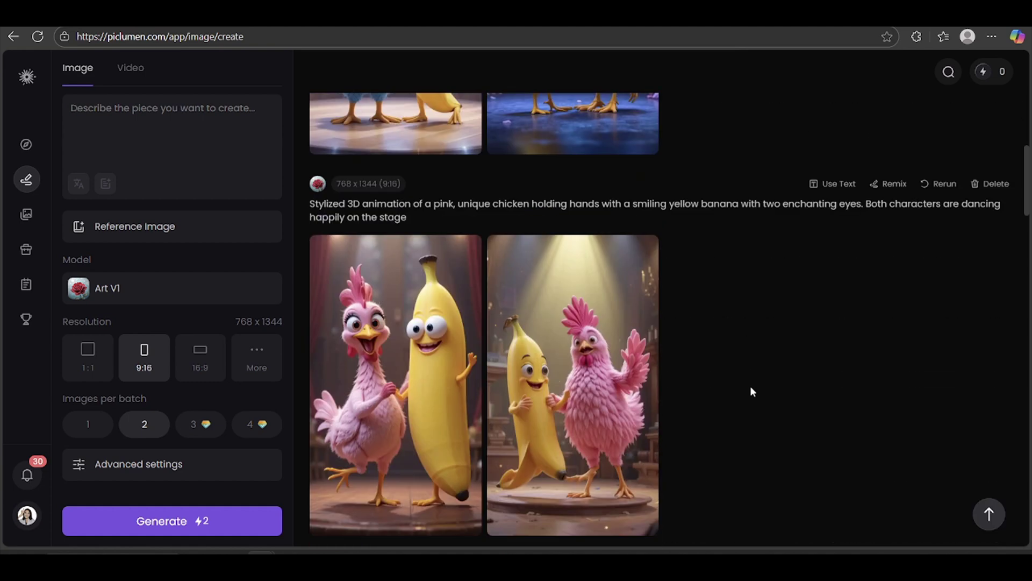
click(413, 400)
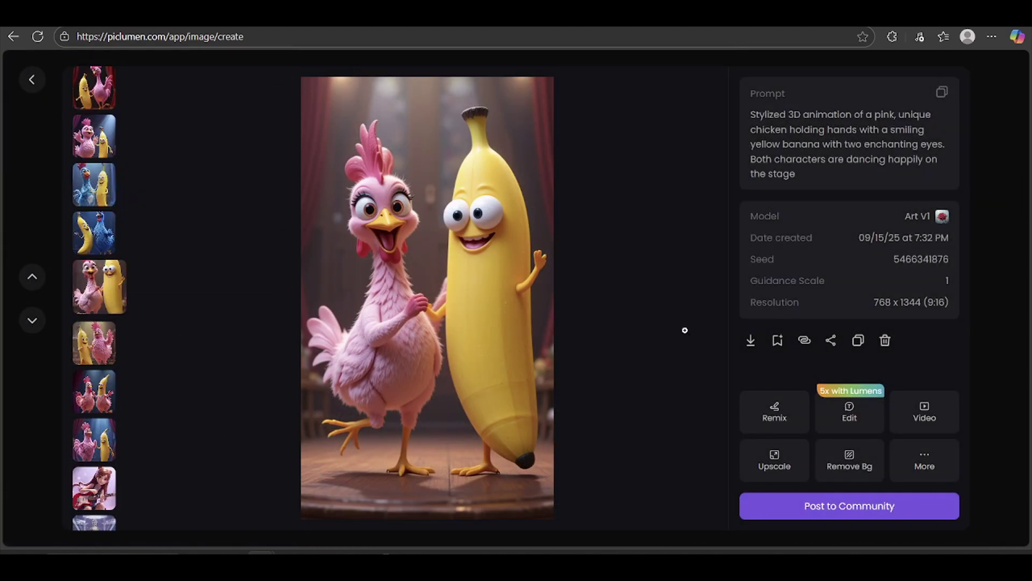
click(751, 341)
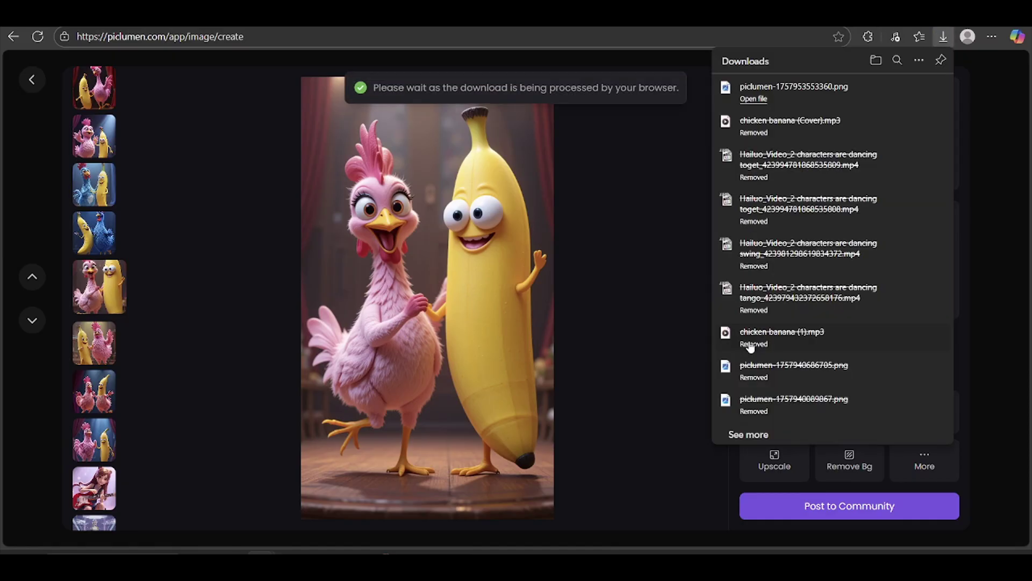
key(Escape)
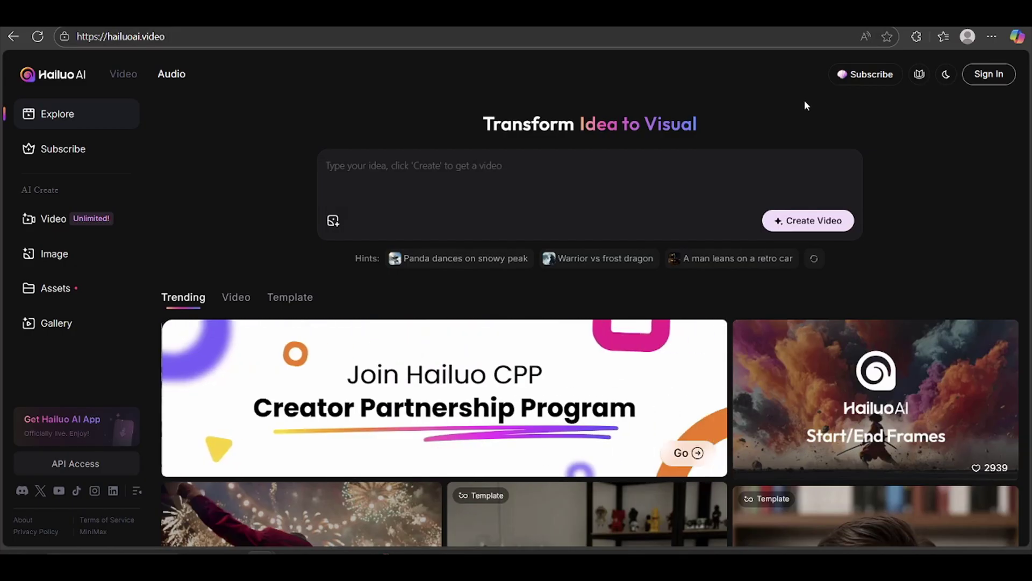
Step: Sign in to Hailuo AI with a Google account
click(980, 76)
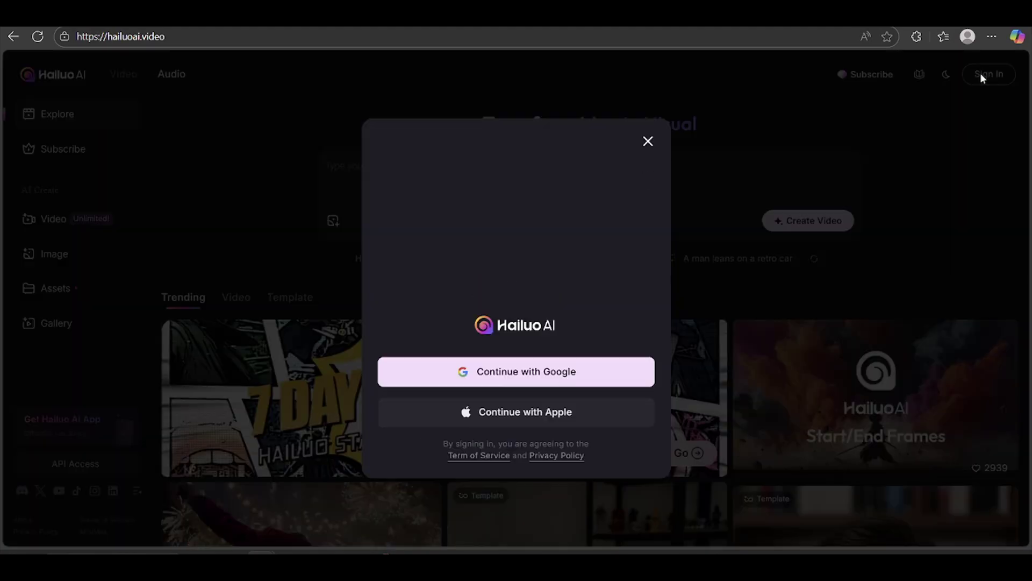
click(560, 377)
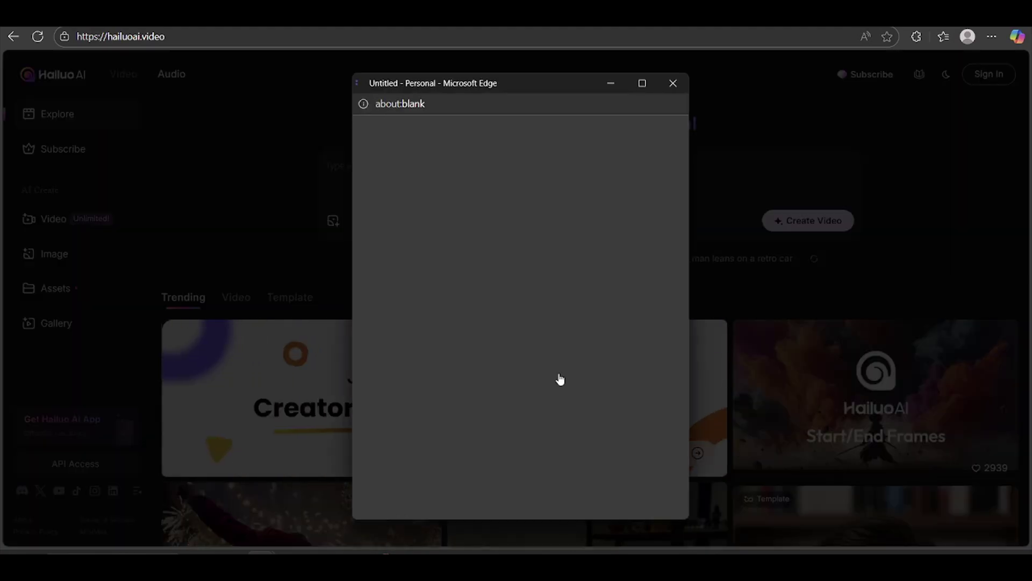
click(500, 369)
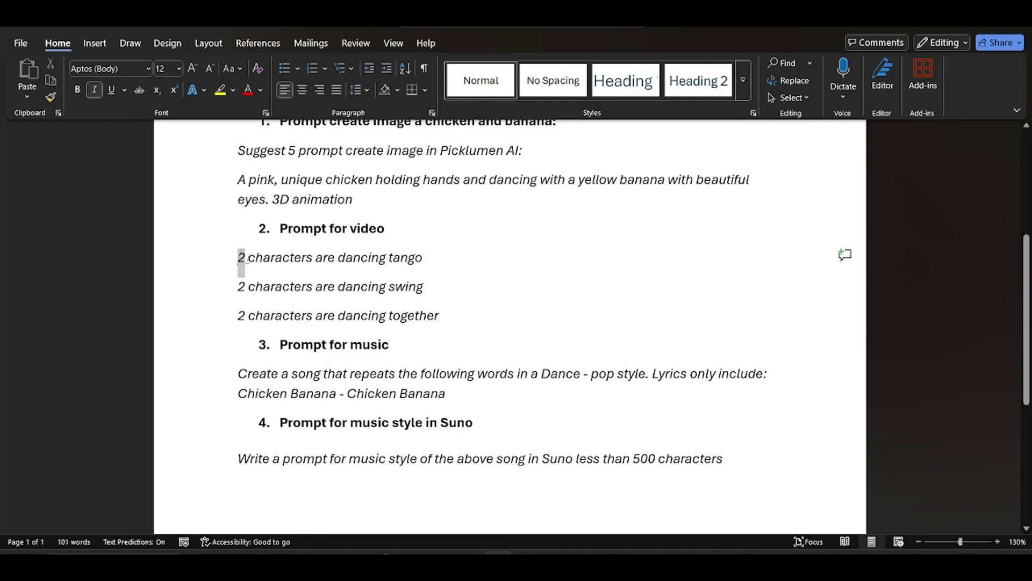
Step: Paste '2 characters are dancing tango' into the video prompt and open the resulting 6-second clip
drag(248, 259, 431, 259)
key(ctrl+c)
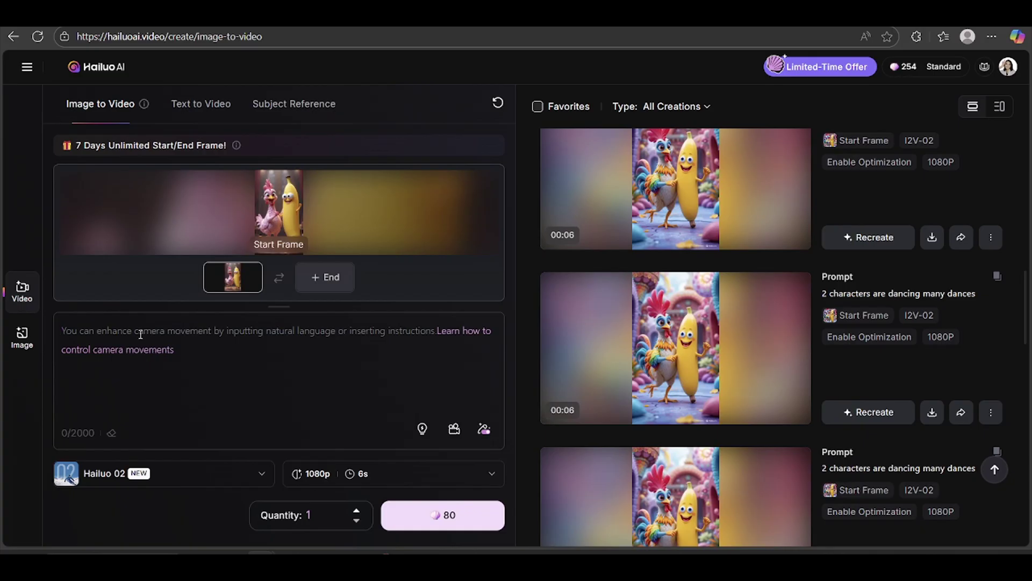
click(141, 334)
key(ctrl+v)
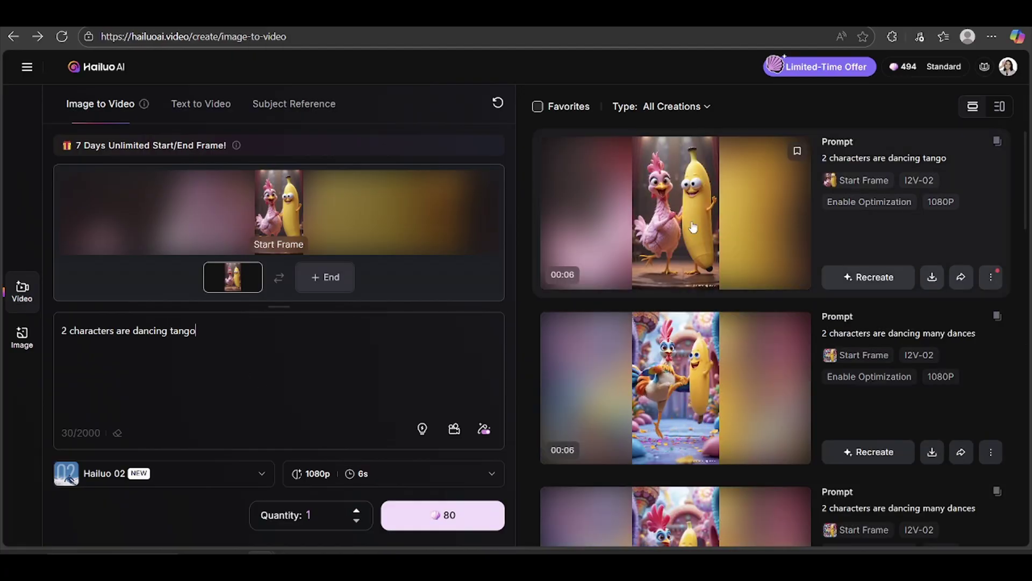
click(681, 222)
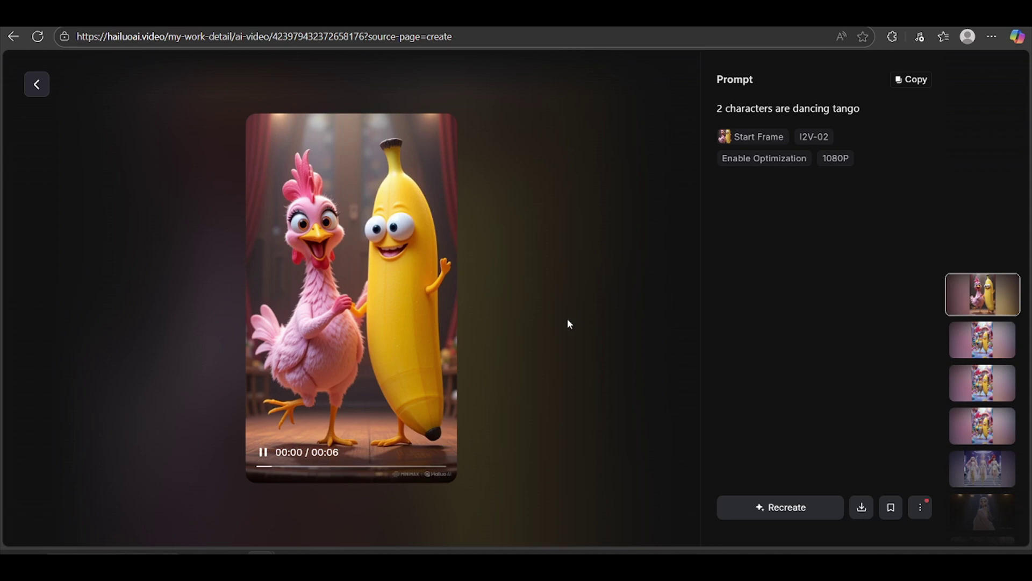
Step: Change the prompt's dance from tango to swing and generate the swing dance video
key(alt+Left)
click(231, 342)
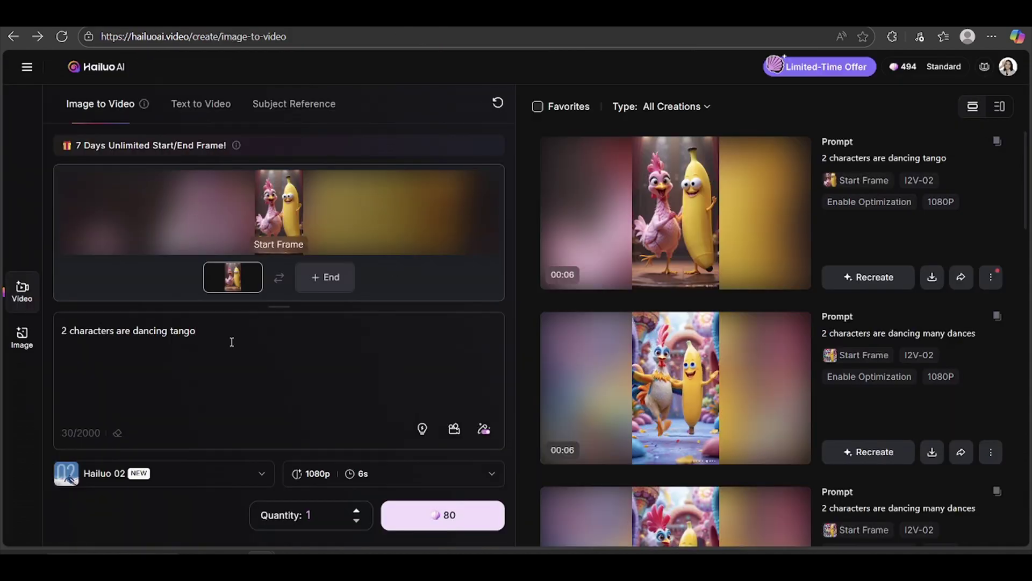
key(BackSpace)
key(BackSpace)
key(BackSpace)
key(BackSpace)
key(BackSpace)
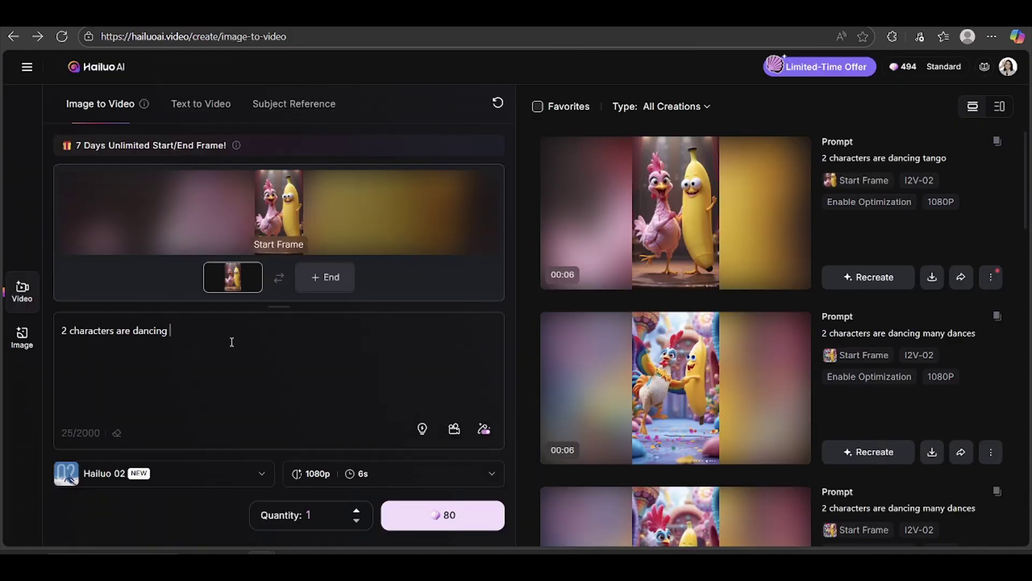
text(swing)
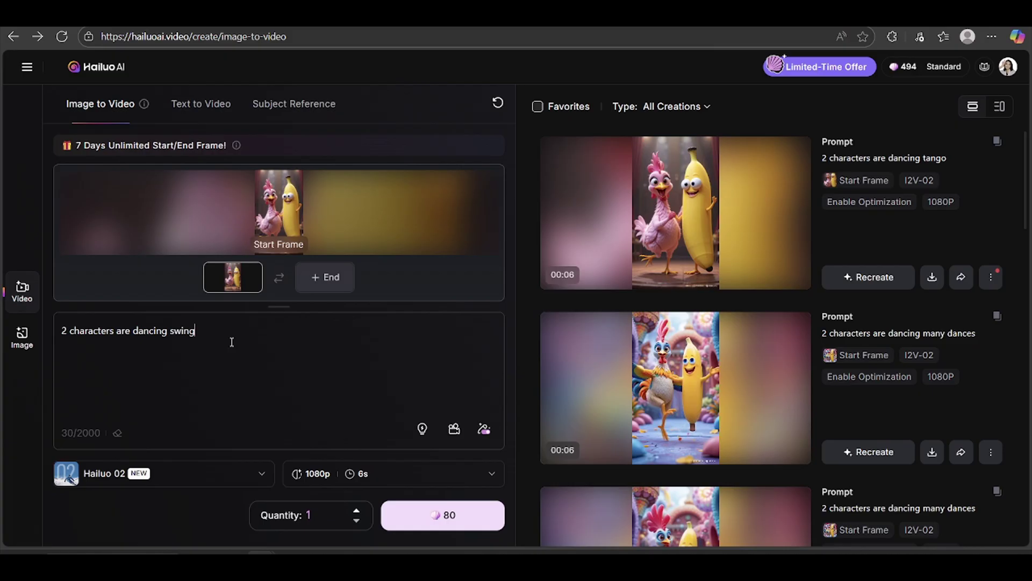
click(437, 514)
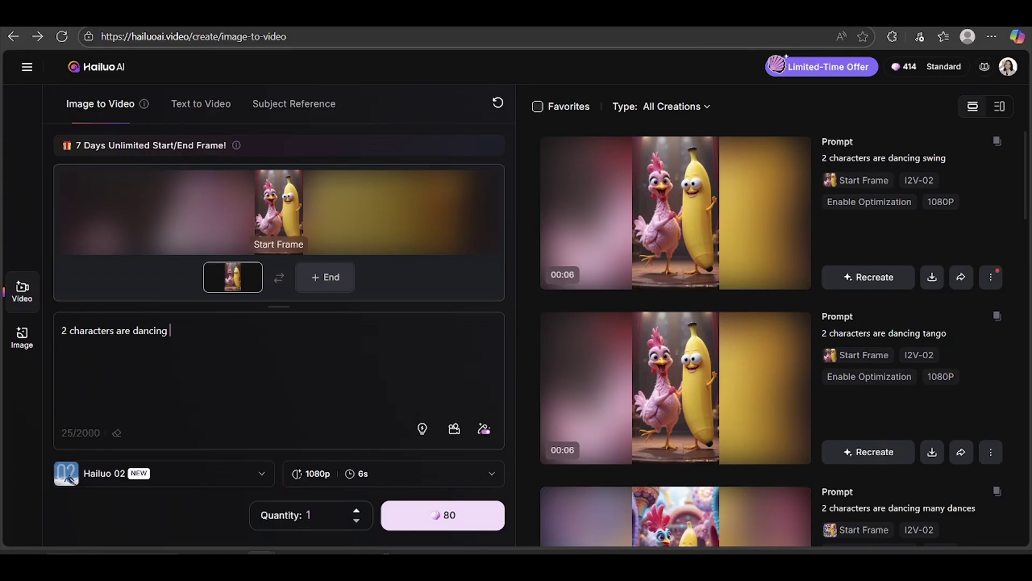
Step: Finish the prompt as '2 characters are dancing together' and set Quantity to 2
mouse_move(746, 234)
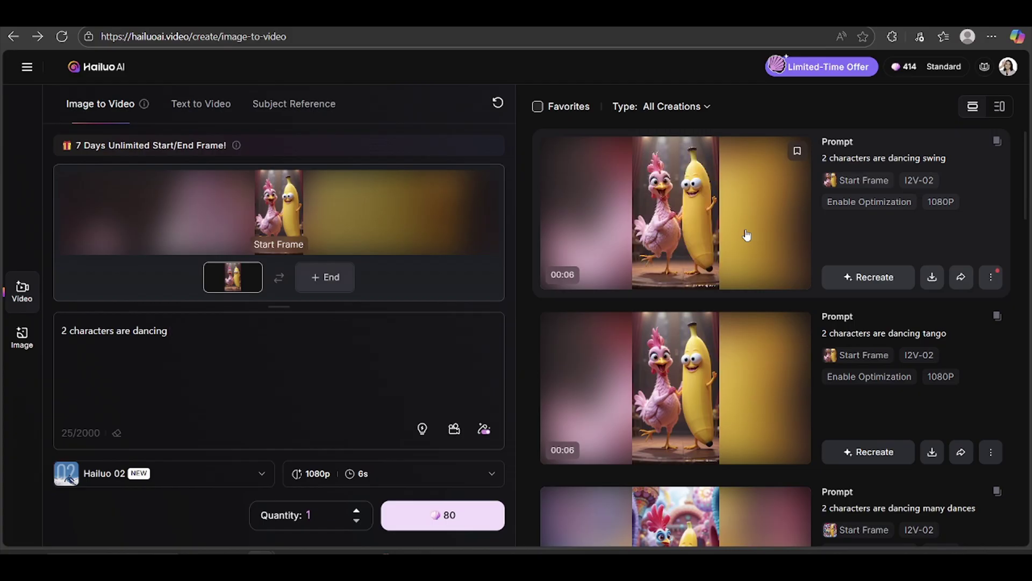
mouse_move(769, 380)
text(to)
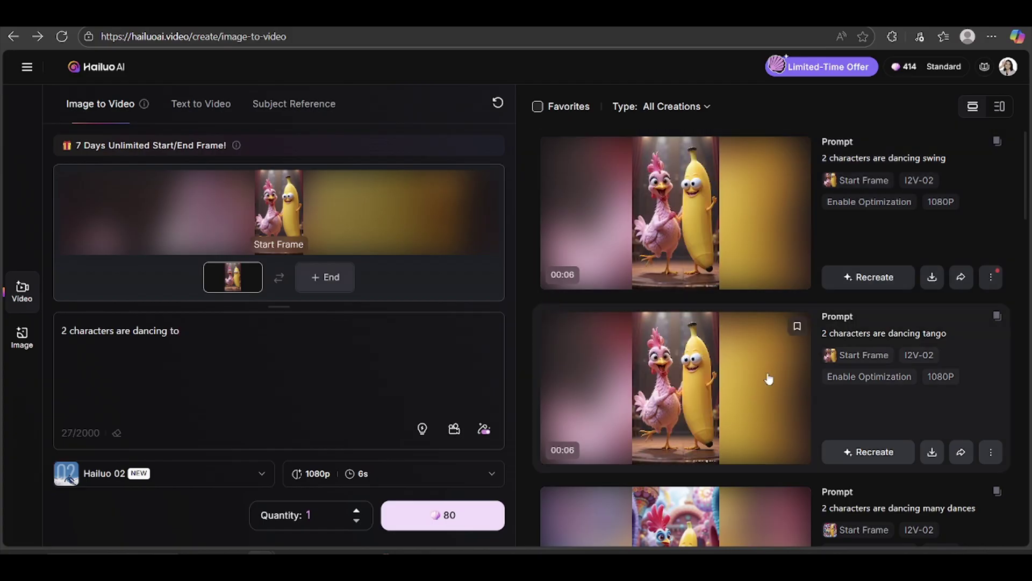
text(gether)
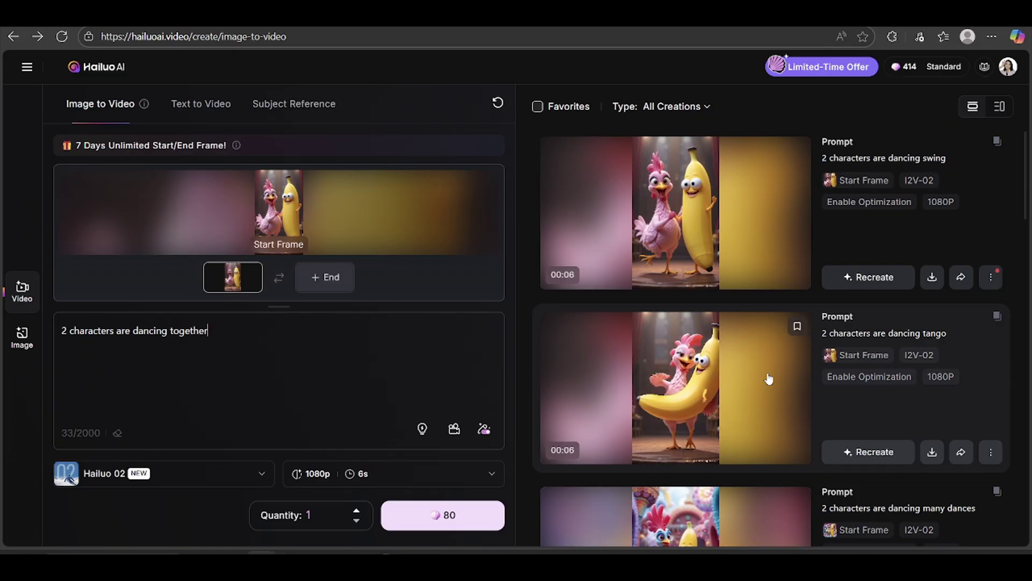
click(327, 512)
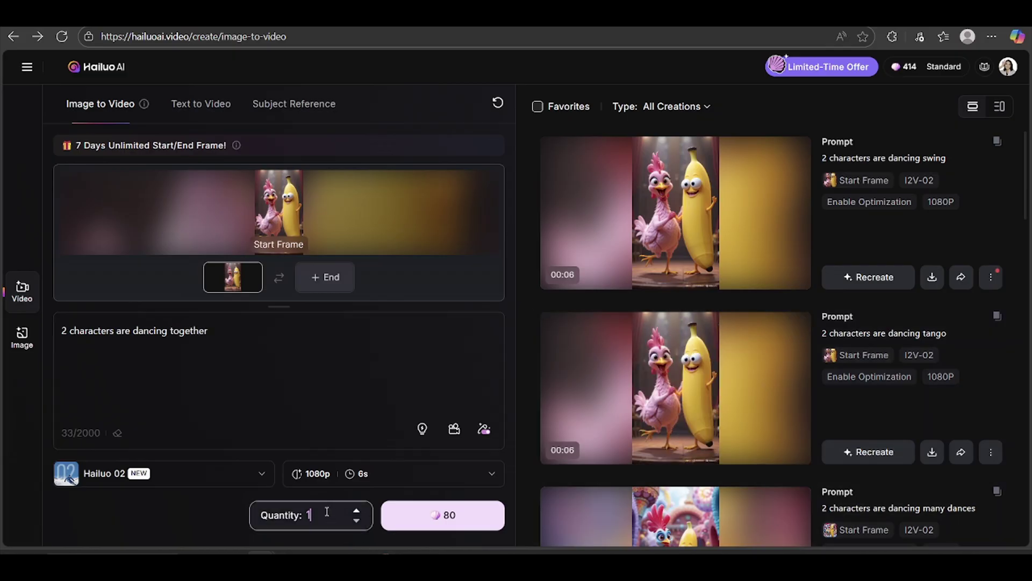
key(BackSpace)
text(2)
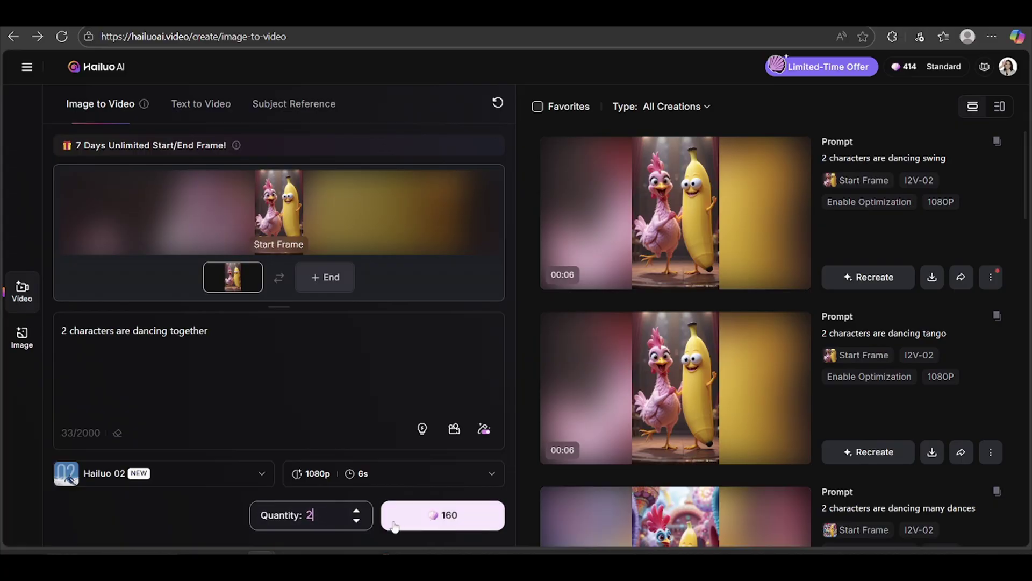
Step: Generate the two dance videos for 160 credits and open the tango clip's download menu
click(457, 523)
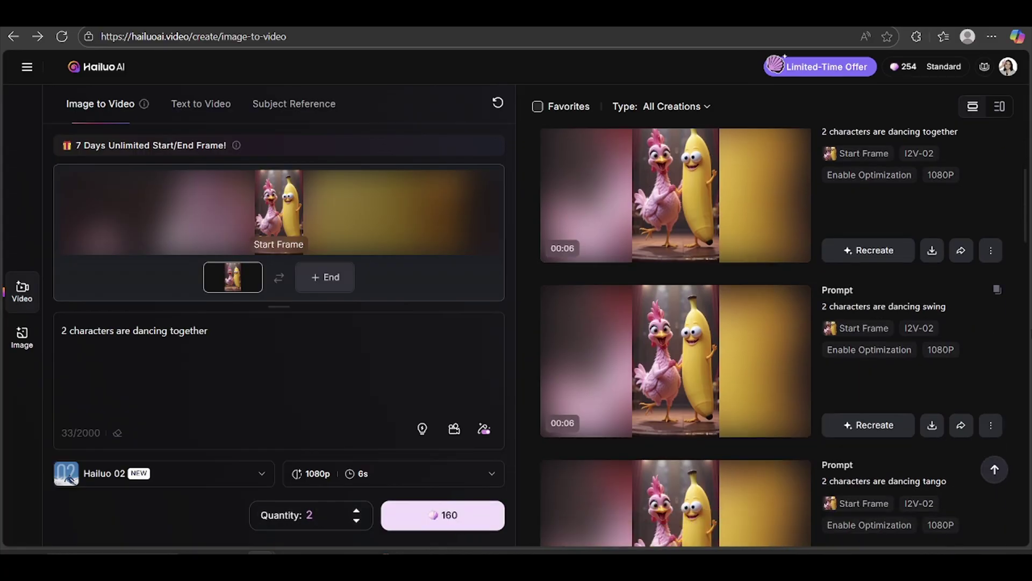
scroll(676, 333, down, 4)
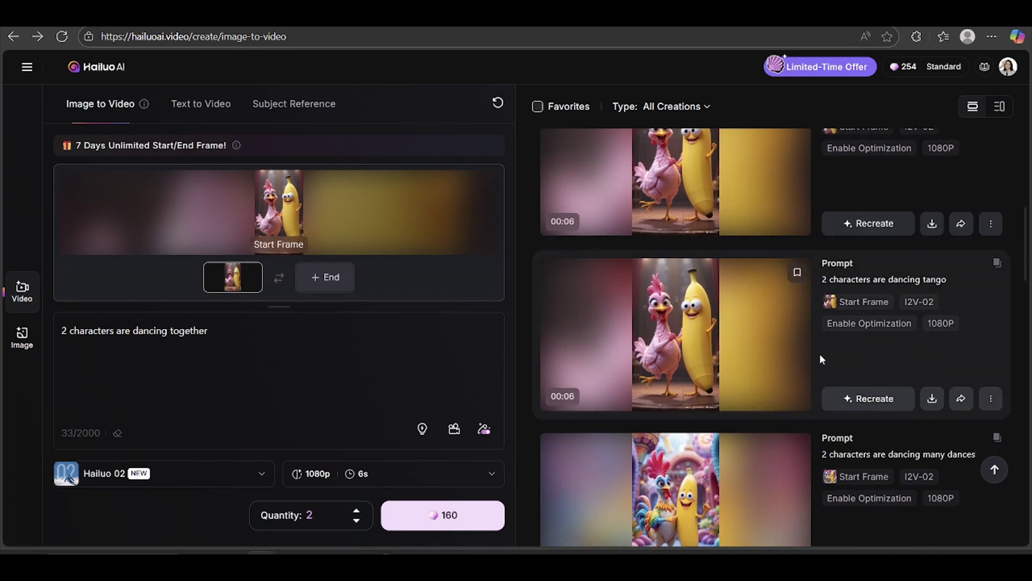
click(932, 398)
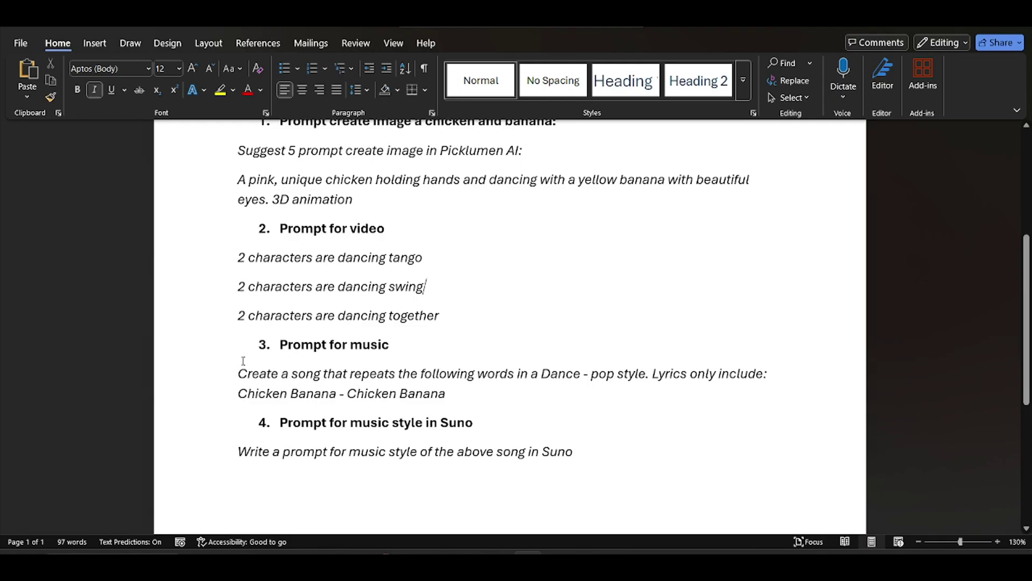
Step: Copy the Word 'Prompt for music' paragraph for a dance-pop Chicken Banana song and send it to ChatGPT
drag(239, 373, 420, 393)
key(ctrl+c)
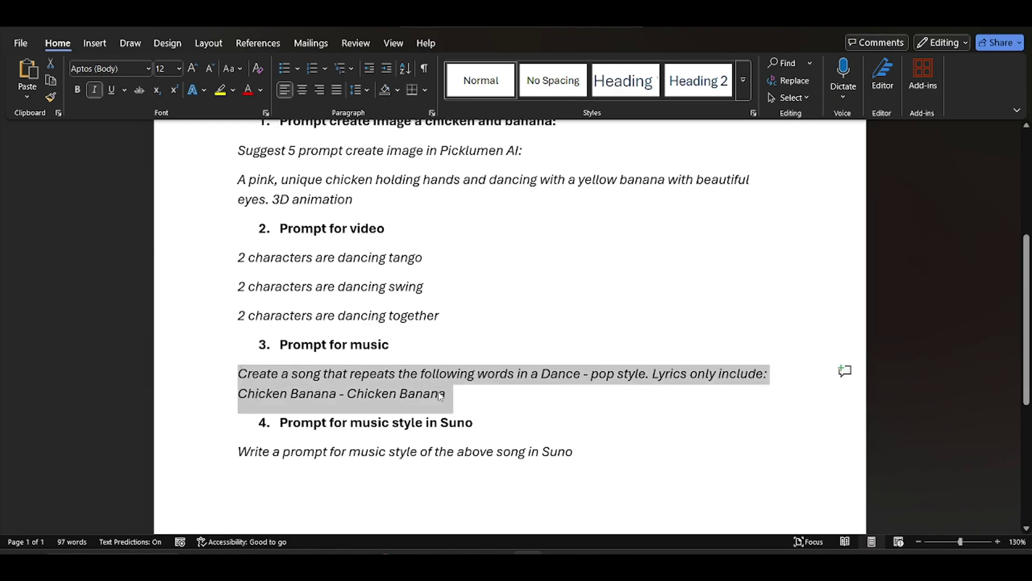
key(alt+Tab)
key(ctrl+v)
click(747, 510)
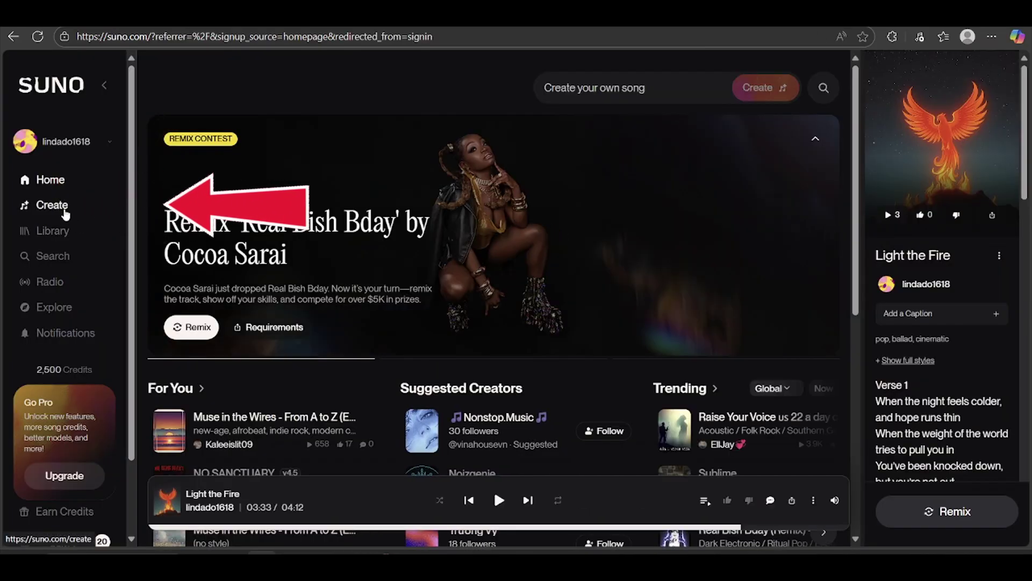
Step: Open Suno's Create page in Custom mode and place the Chicken Banana lyrics
click(65, 213)
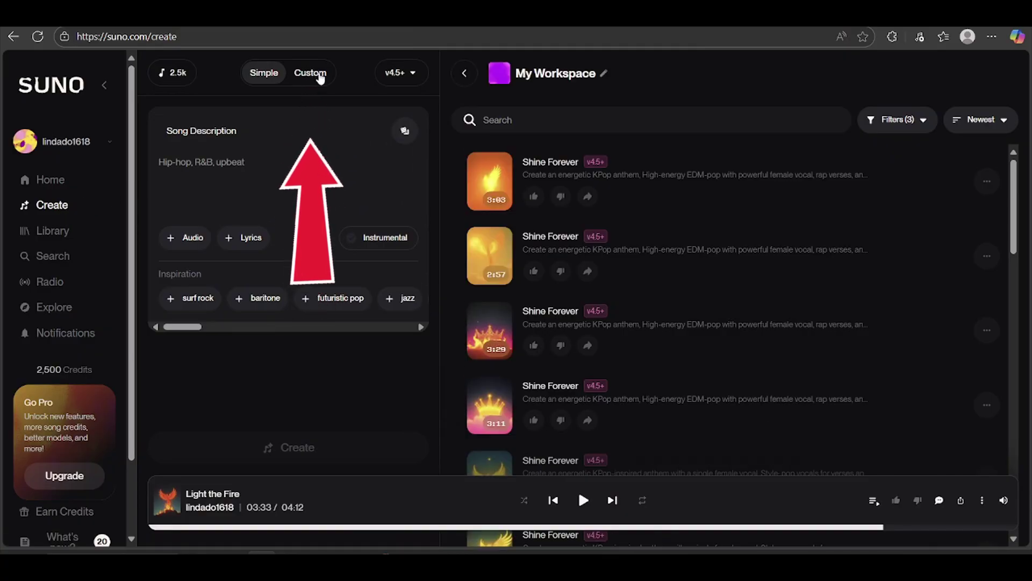
click(308, 76)
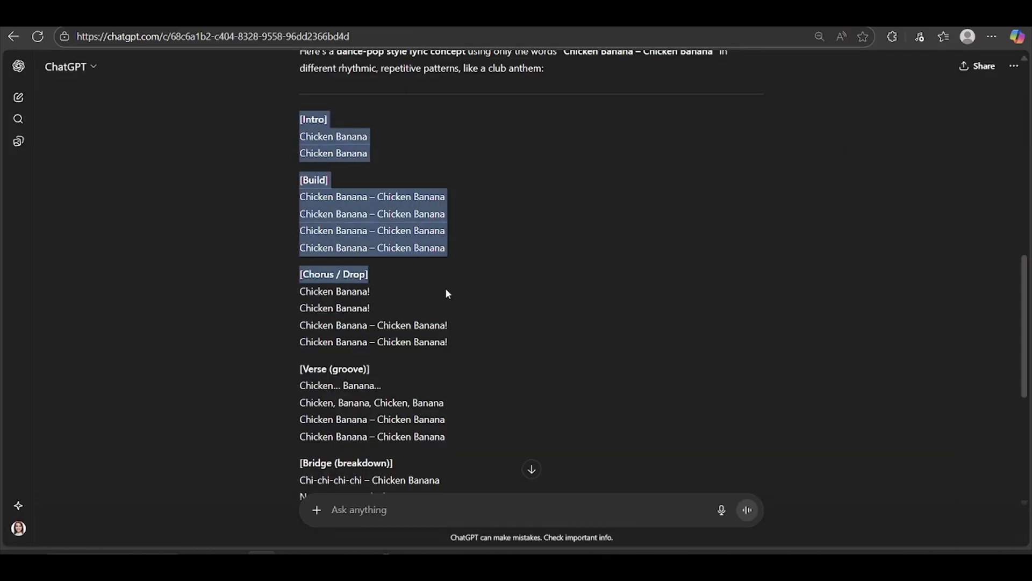
scroll(454, 323, down, 5)
drag(445, 293, 468, 353)
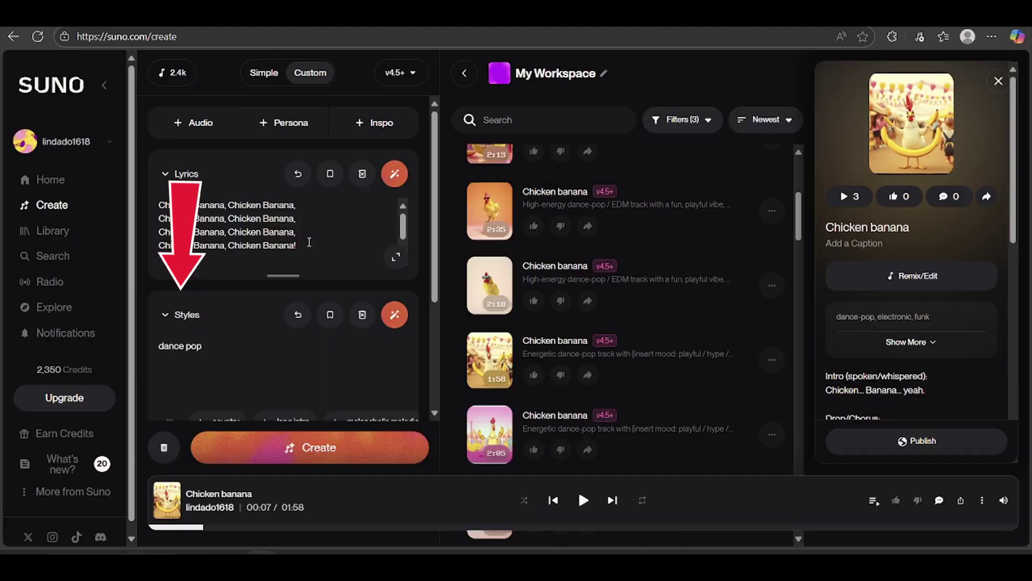
Step: Send ChatGPT the Word request for a music style prompt under 500 characters
drag(723, 458, 237, 458)
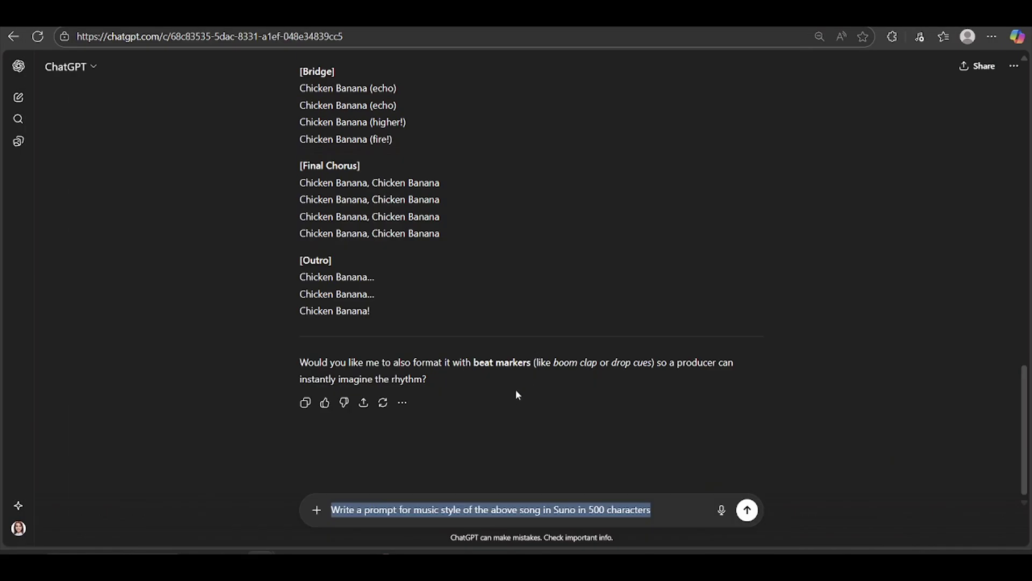
key(BackSpace)
key(ctrl+v)
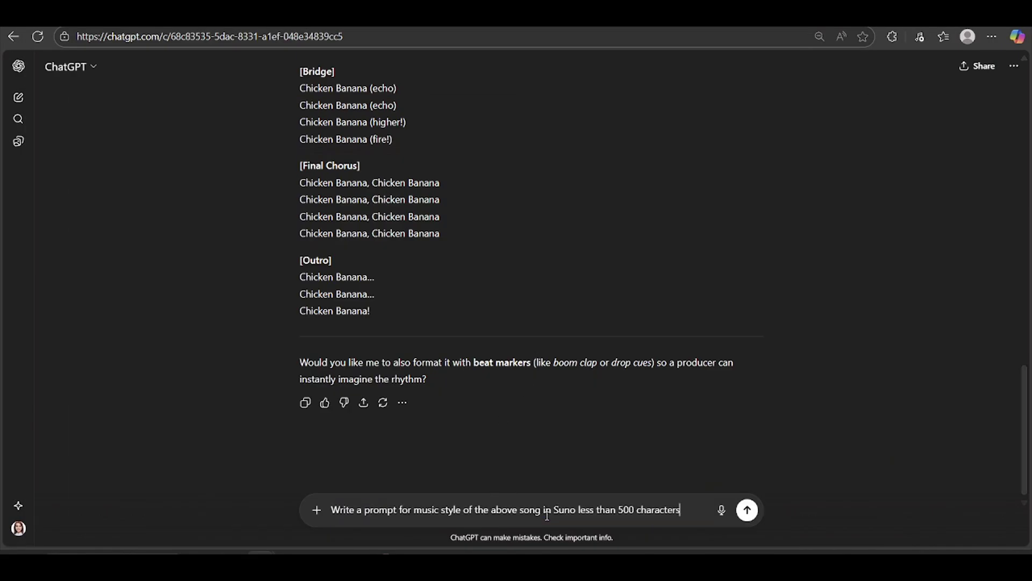
click(748, 510)
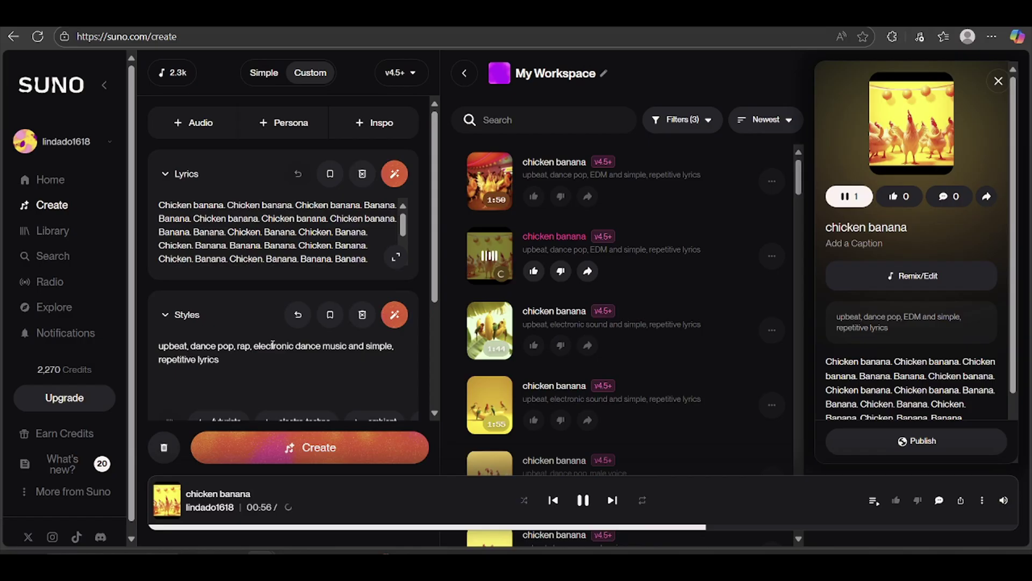
Step: Generate chicken banana songs in the upbeat dance-pop style and preview the two new tracks
click(278, 446)
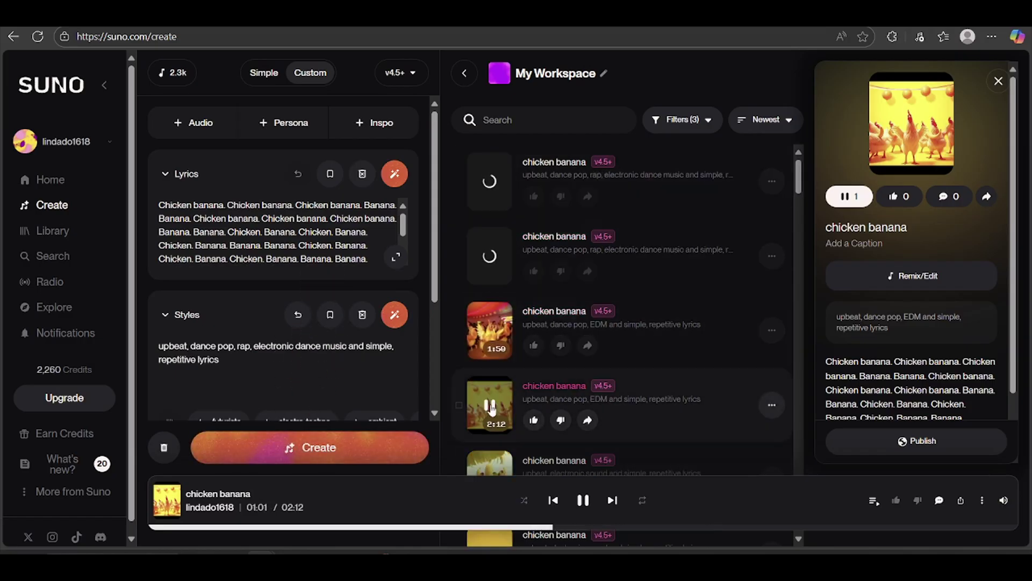
click(490, 406)
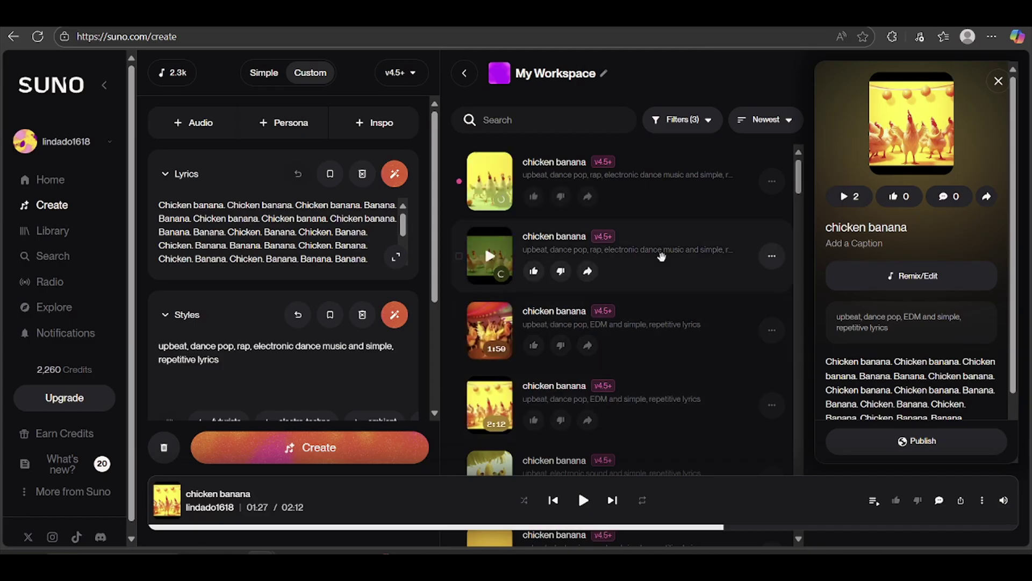
click(491, 258)
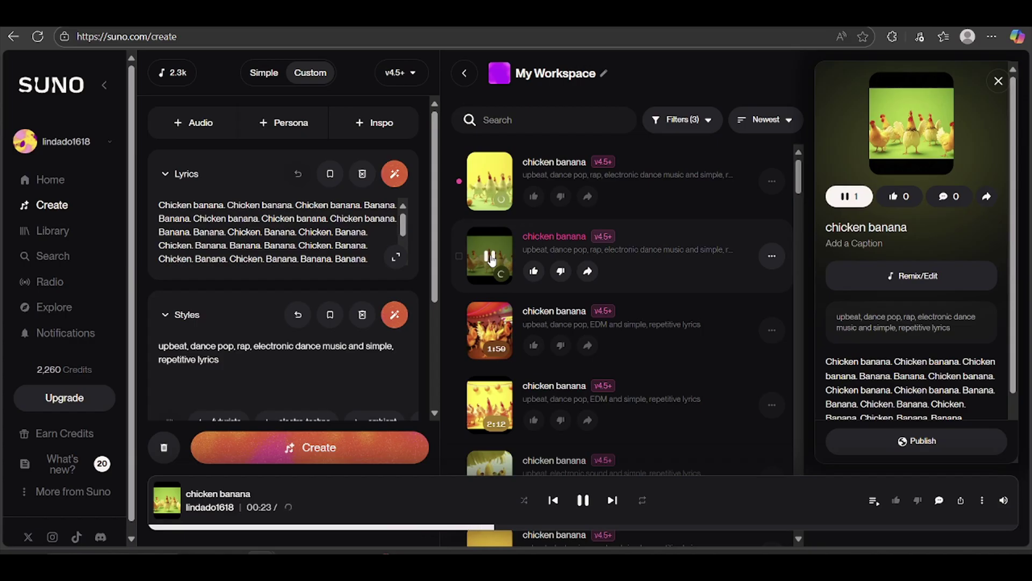
click(489, 183)
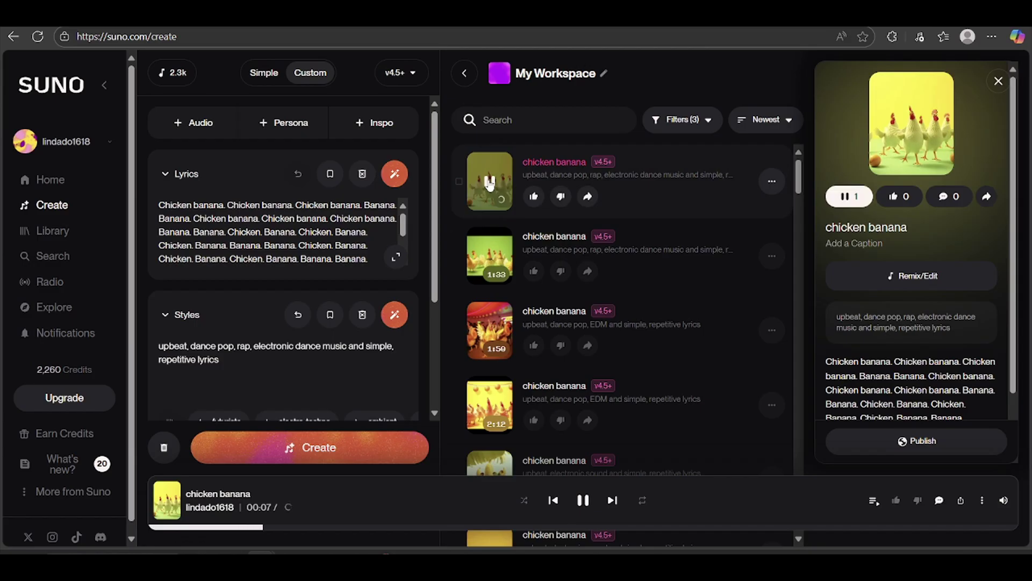
click(583, 499)
Step: Generate another pair of chicken banana songs and download one as an MP3
click(357, 450)
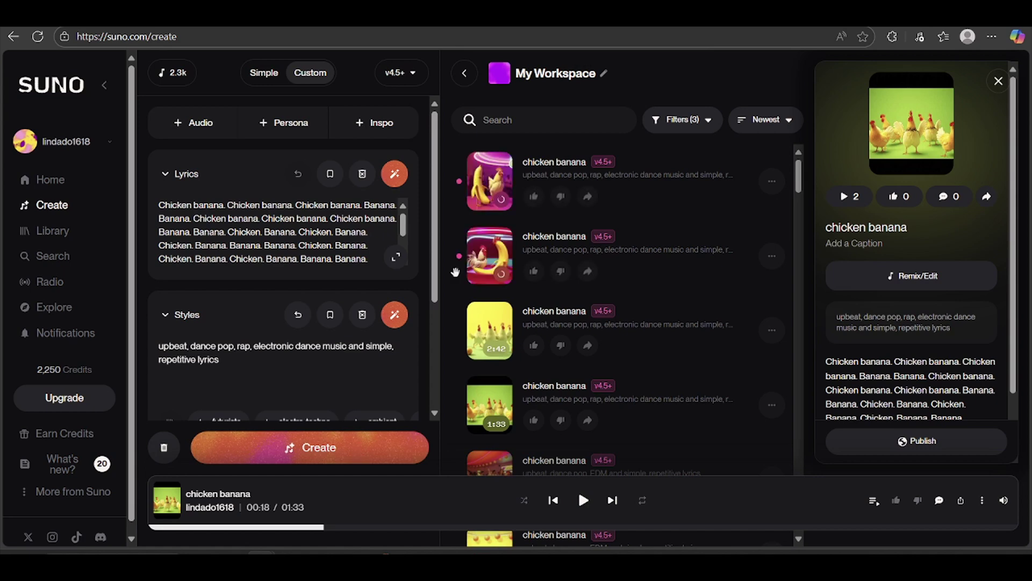
click(772, 405)
click(825, 440)
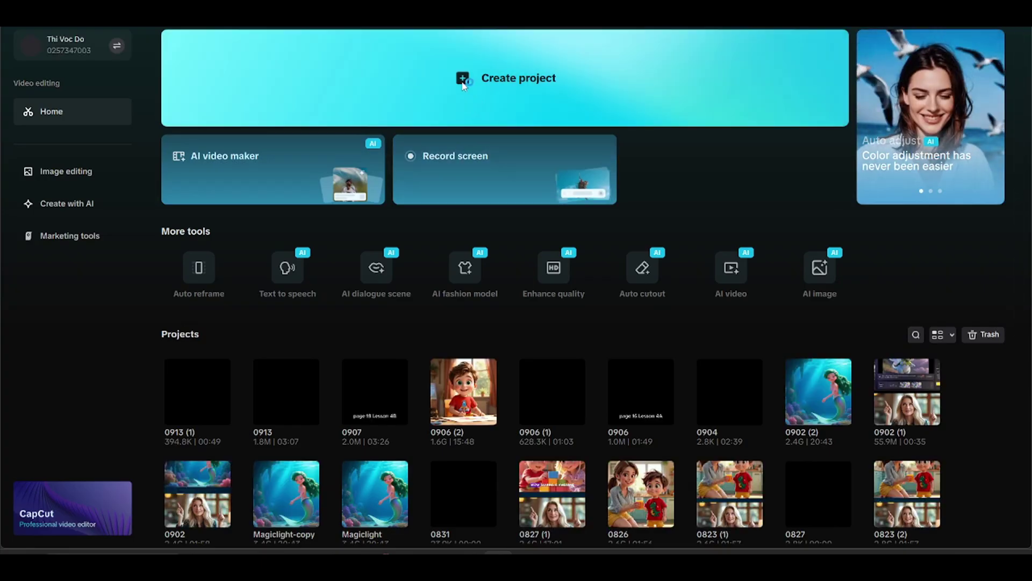
Step: Start a new CapCut project and import the four Hailuo clips and chicken banana.mp3 from Explorer
click(463, 80)
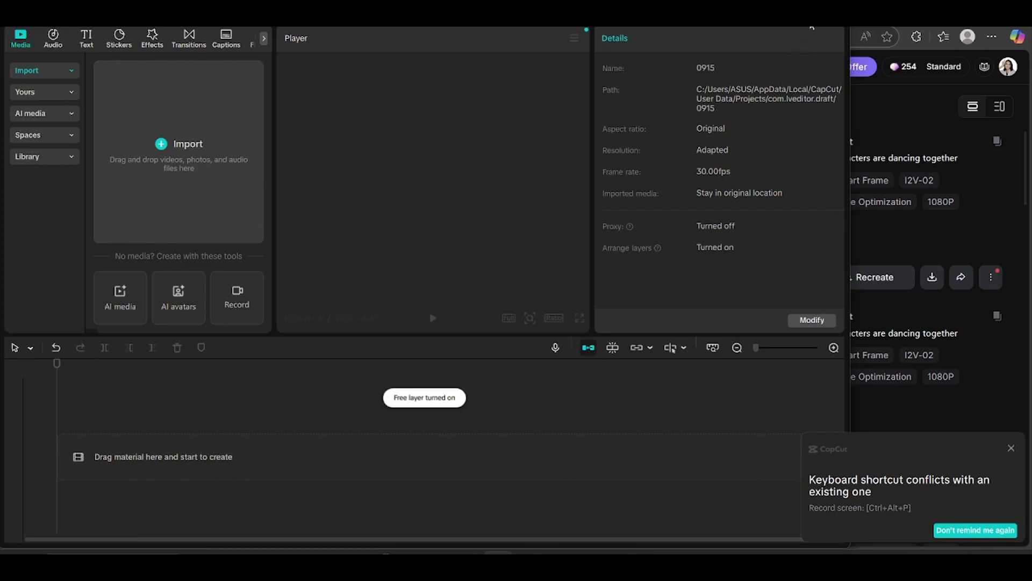
drag(394, 275, 699, 135)
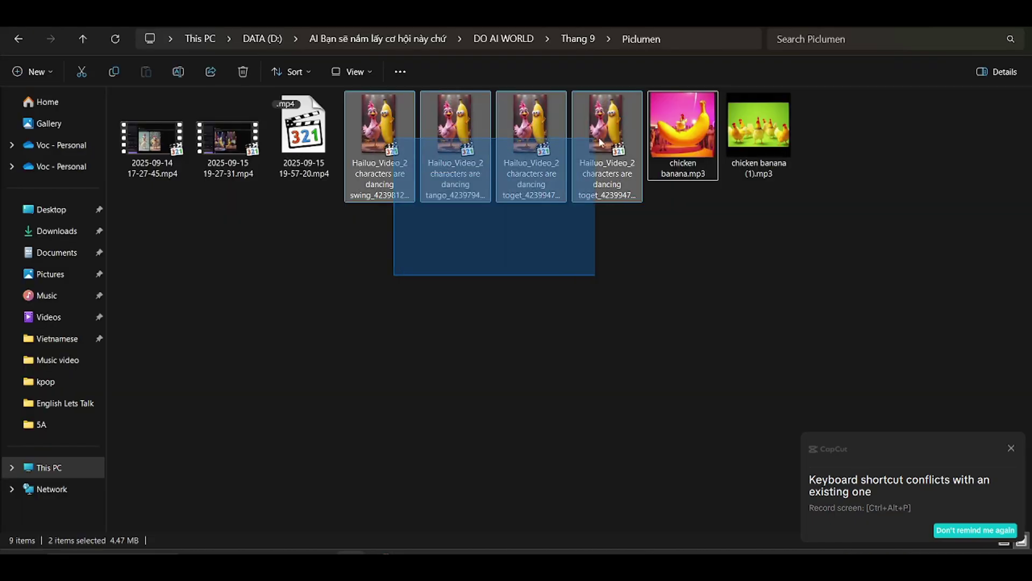
key(F11)
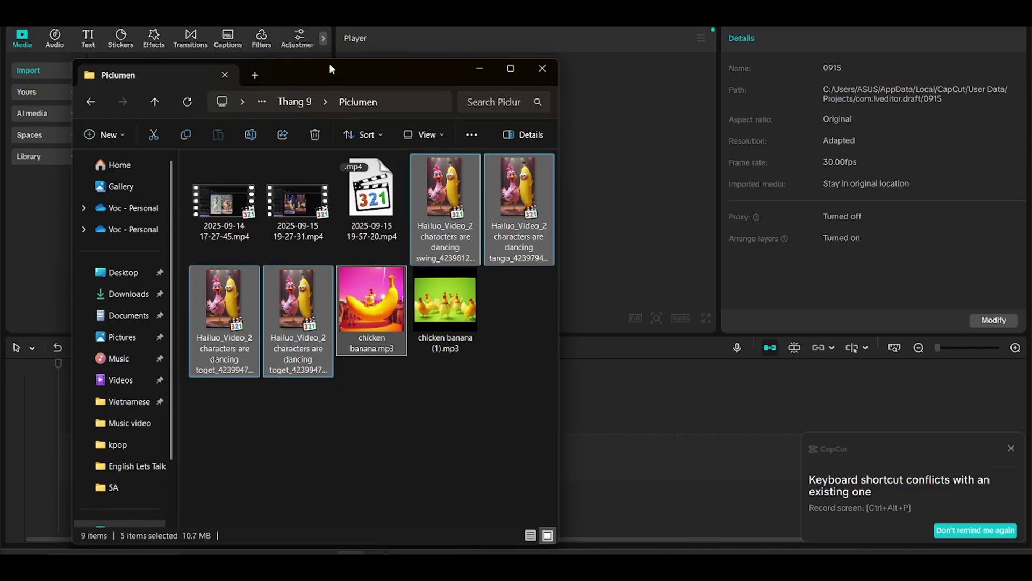
drag(329, 63, 673, 31)
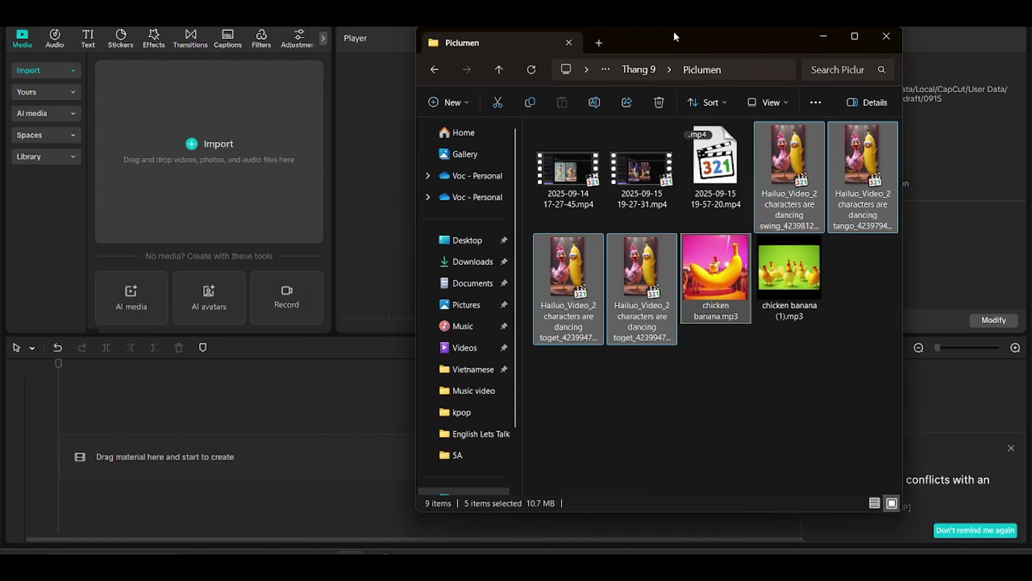
drag(640, 266, 119, 464)
Step: Preview the four dance clips over the chicken banana song from the start
click(179, 395)
click(134, 441)
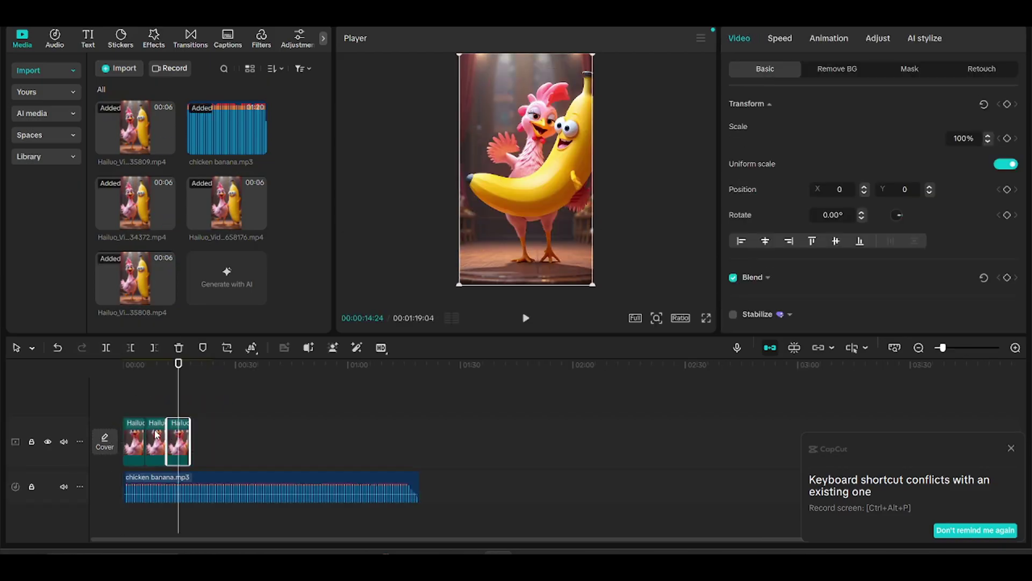
click(120, 397)
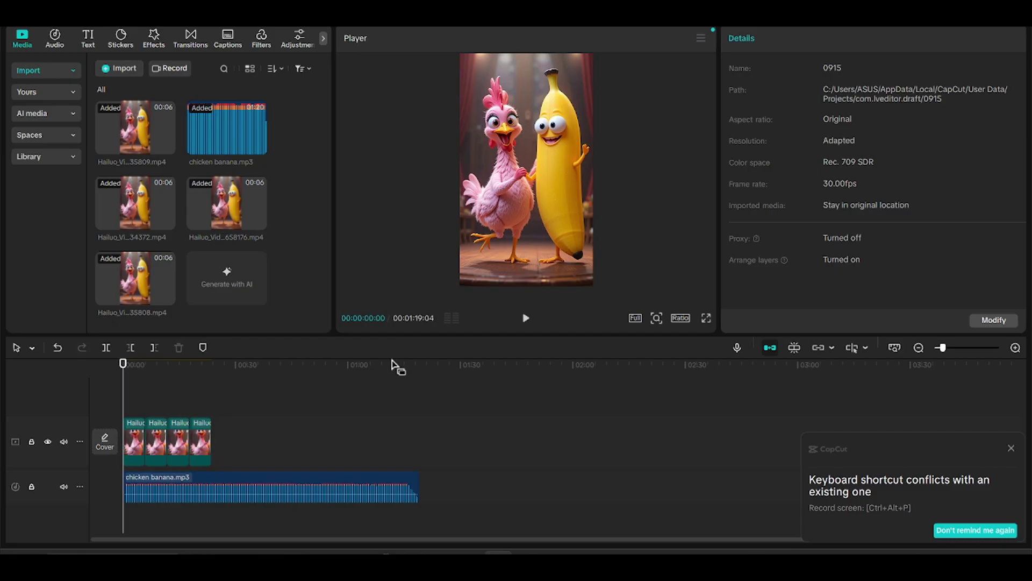
click(526, 319)
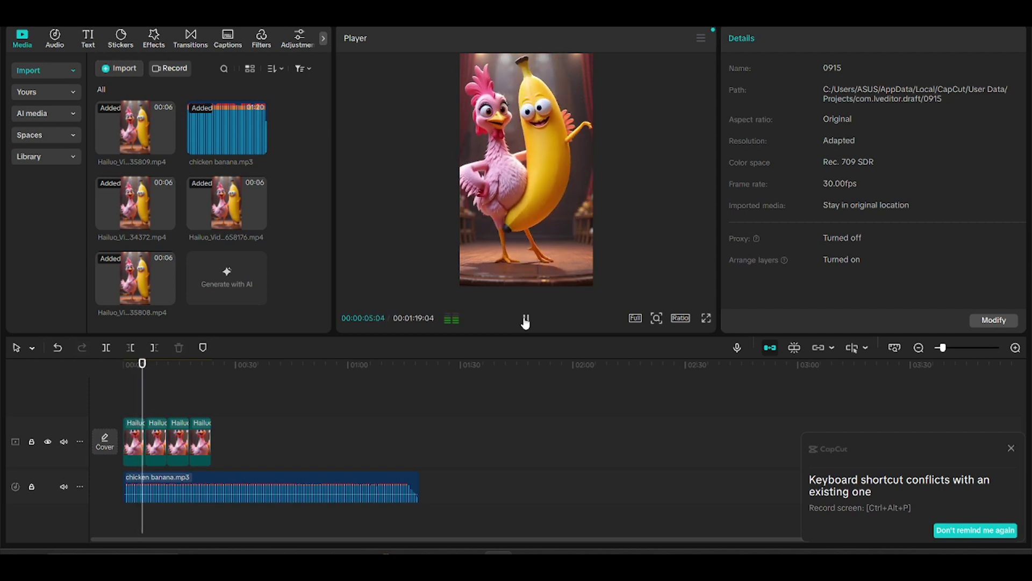
click(130, 392)
Step: Trim the first clip's opening before 00:00:01:18 and replay the sequence
click(1015, 348)
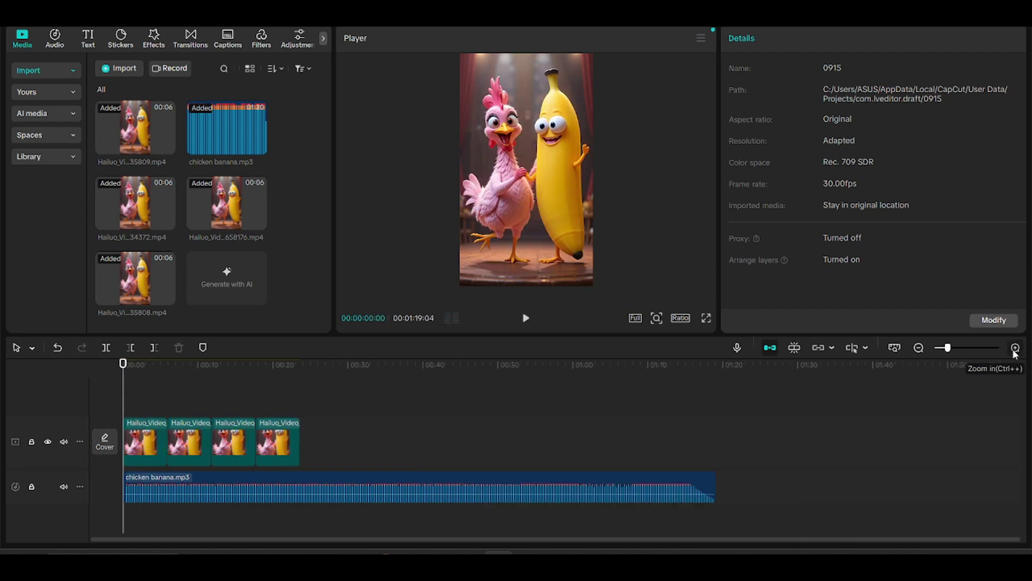
click(1015, 347)
drag(125, 403, 147, 399)
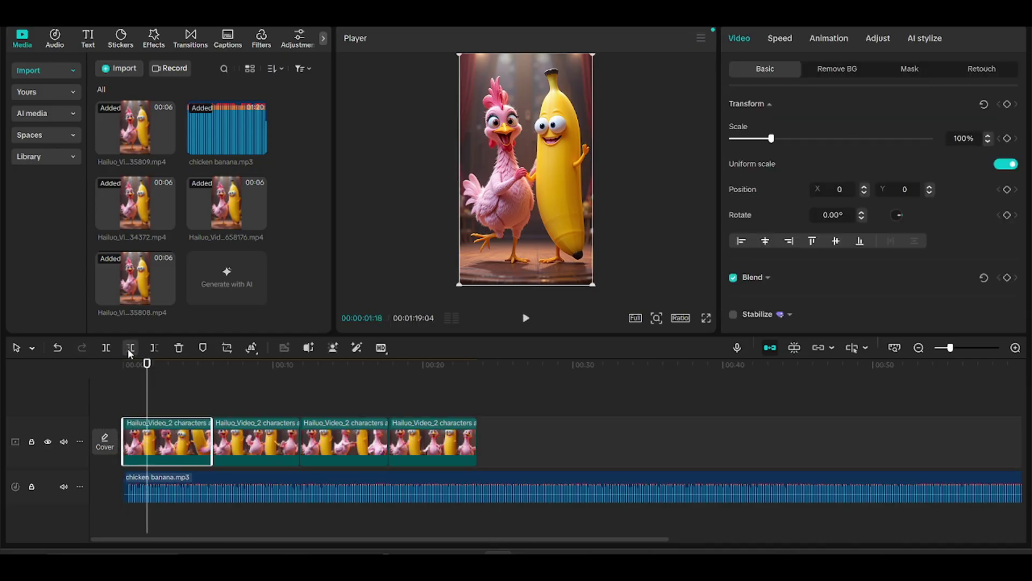
click(130, 347)
click(526, 318)
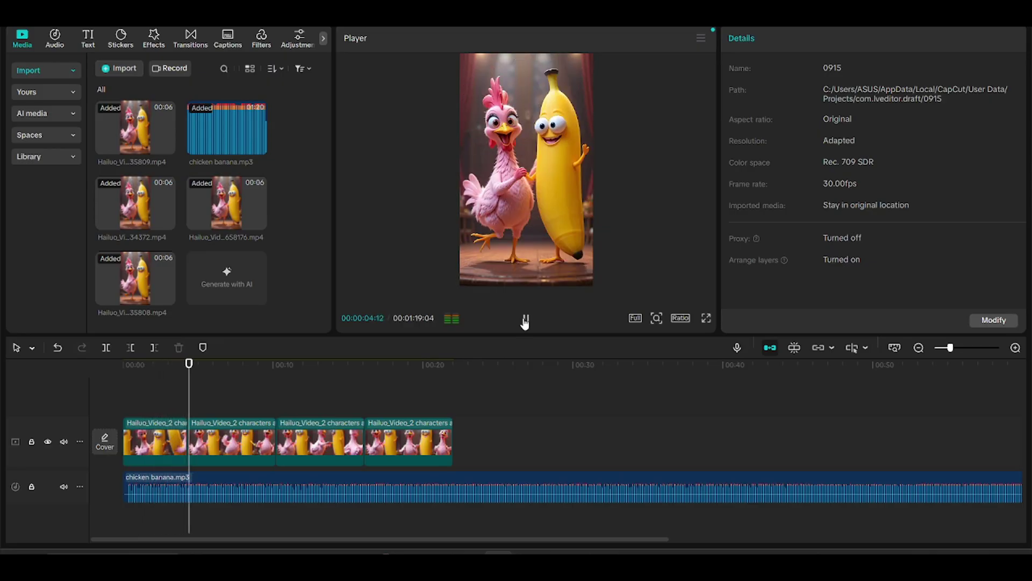
Step: Paste a copy of the first clip after the original on the main track and reverse it
click(525, 321)
click(163, 437)
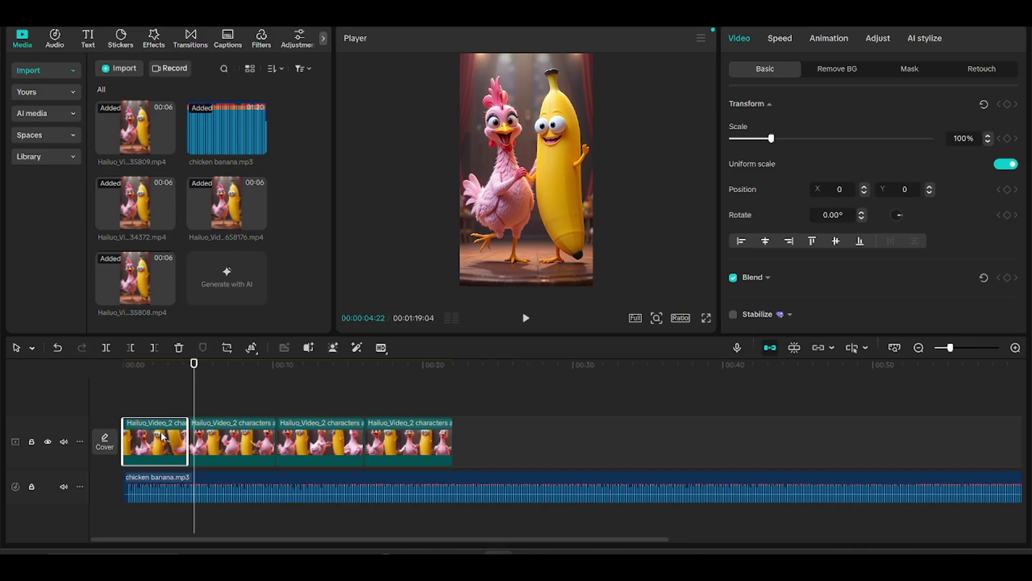
click(189, 390)
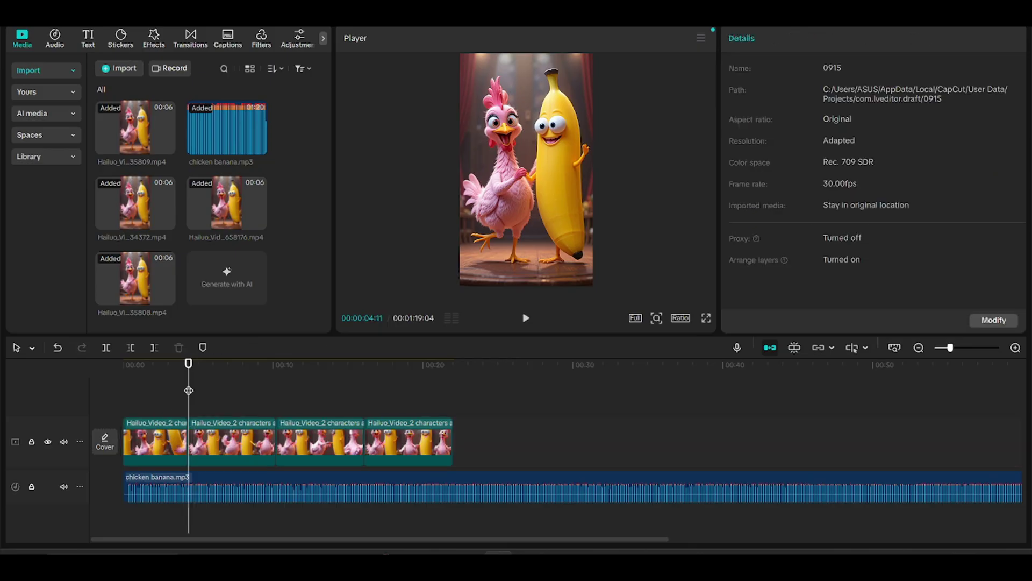
key(ctrl+v)
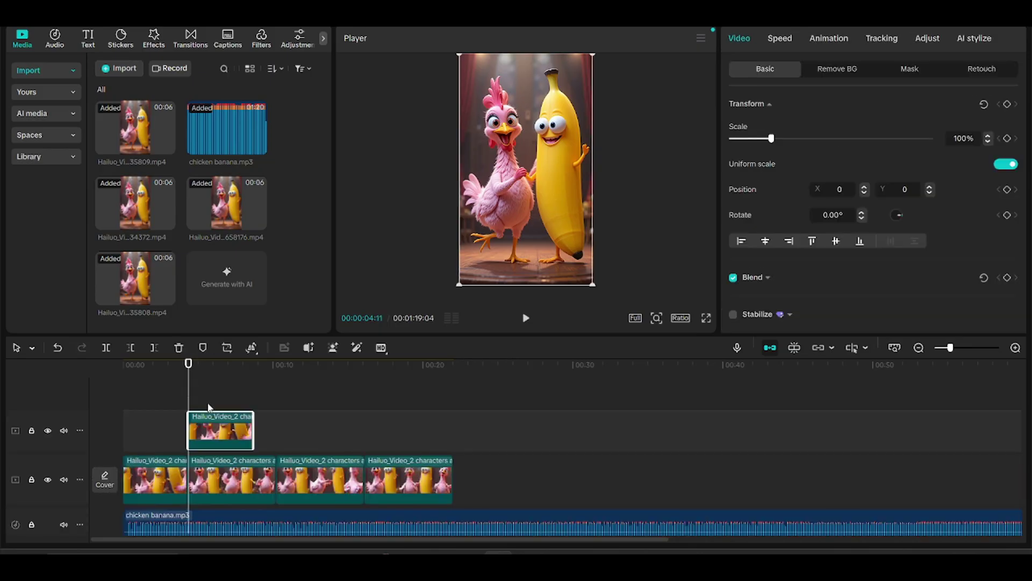
drag(207, 427, 201, 475)
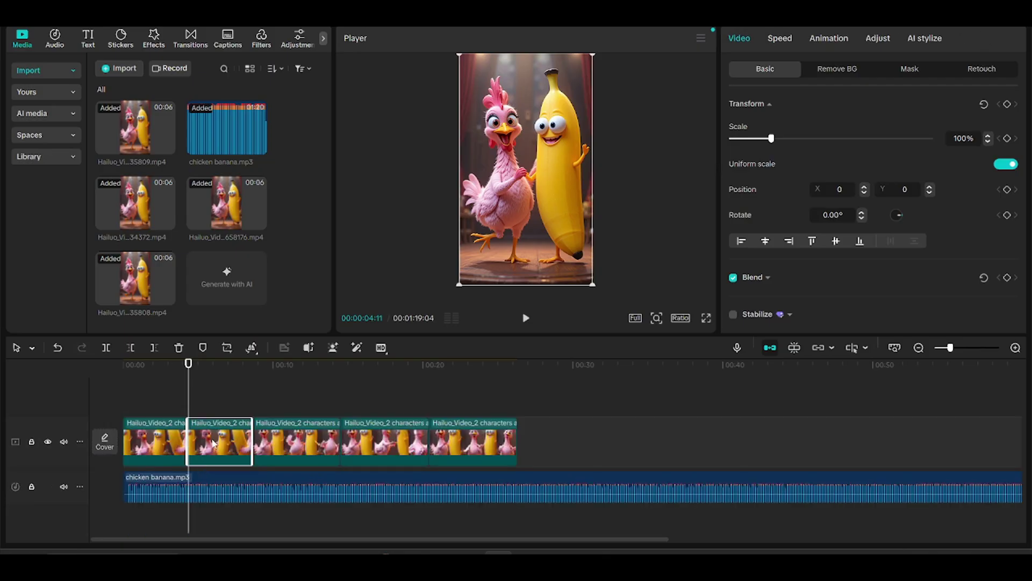
click(254, 348)
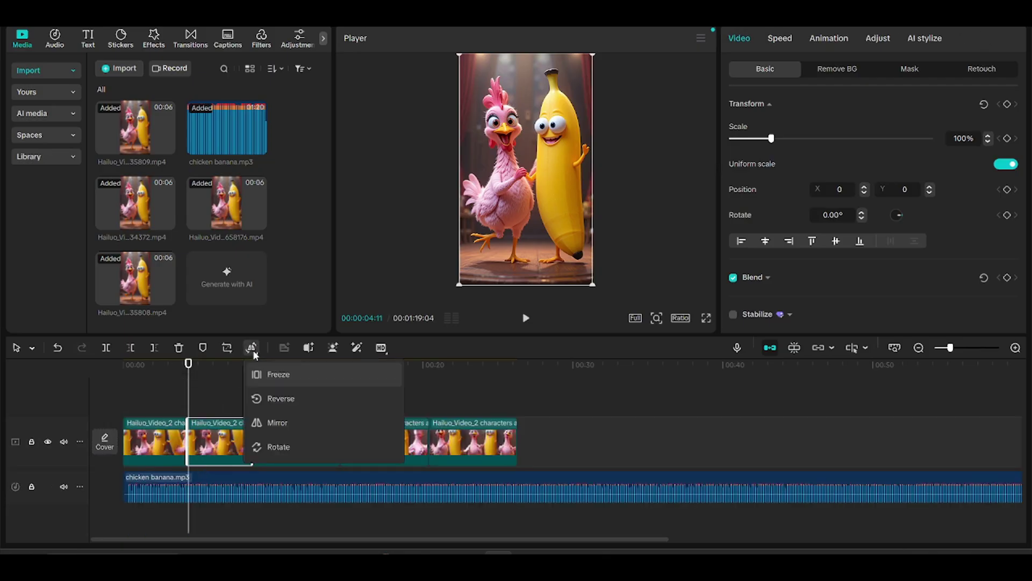
click(254, 400)
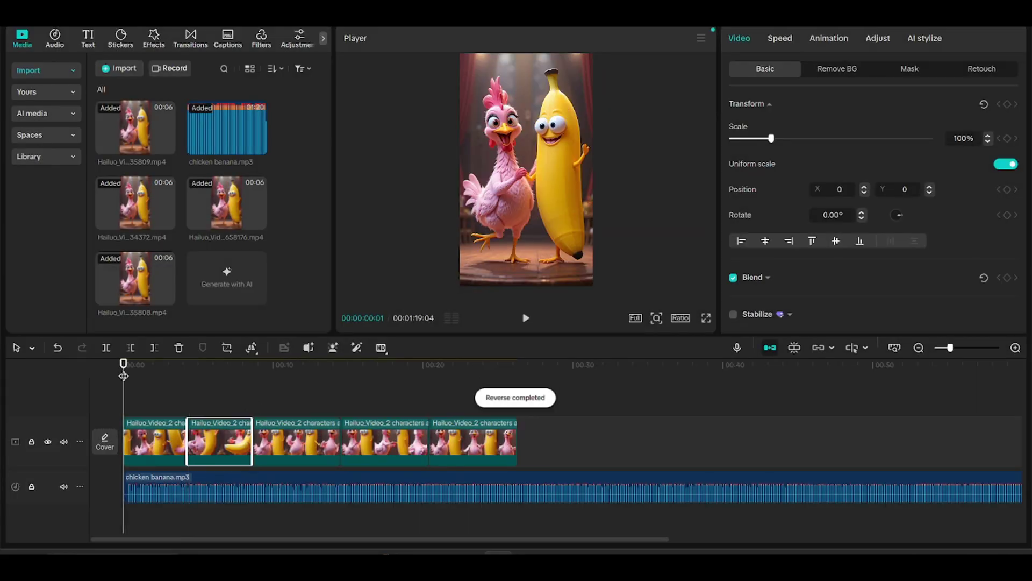
Step: Play back the reversed clip and place the playhead within the third clip
click(525, 320)
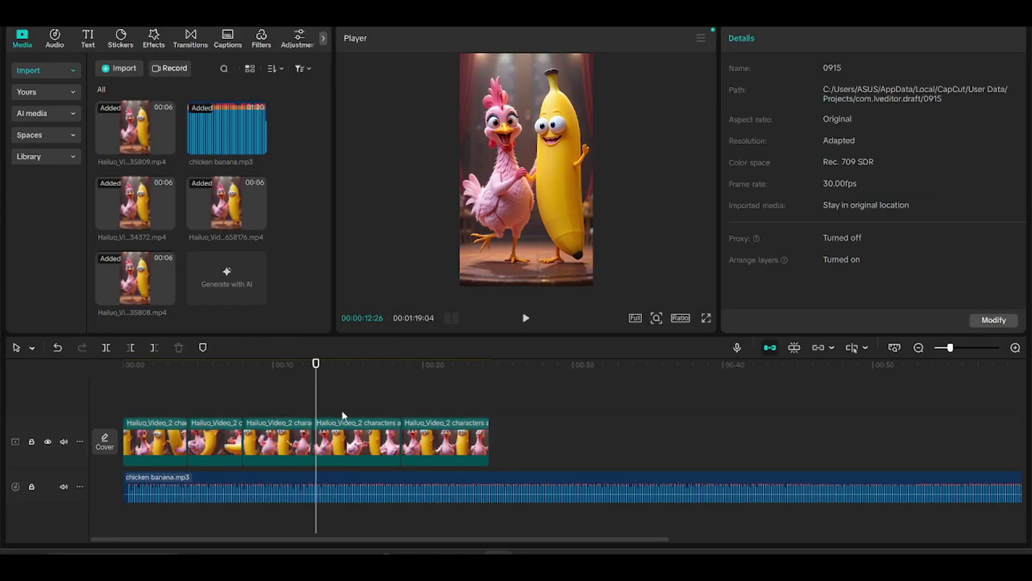
click(261, 430)
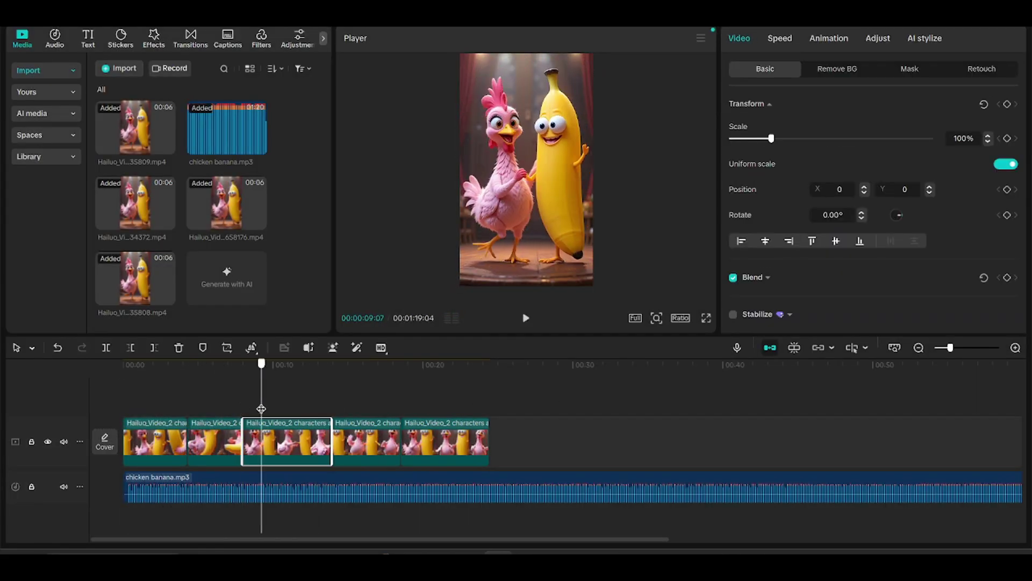
drag(261, 408, 263, 409)
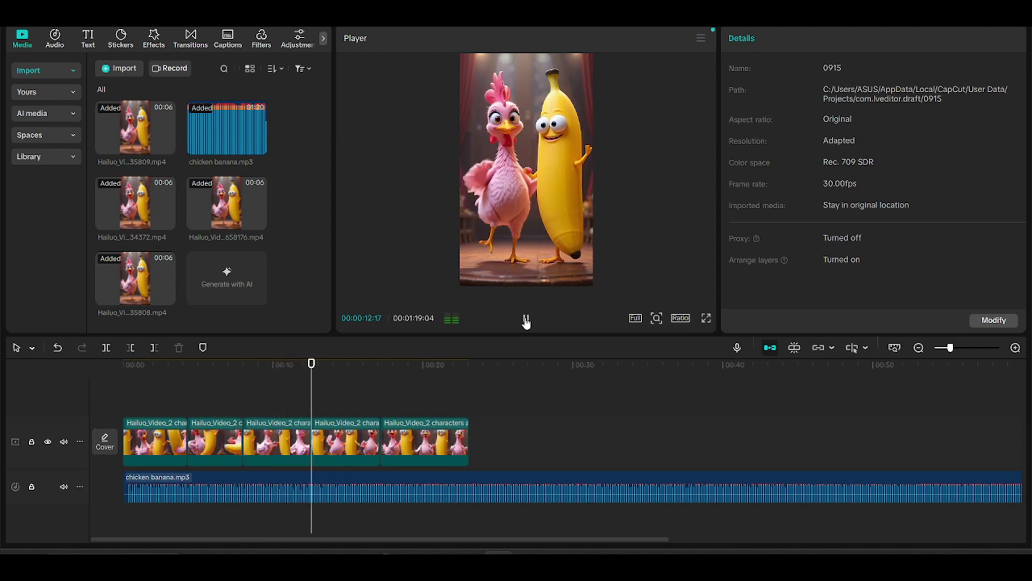
Step: Add a reversed copy of the third clip to the video track
click(277, 441)
key(ctrl+z)
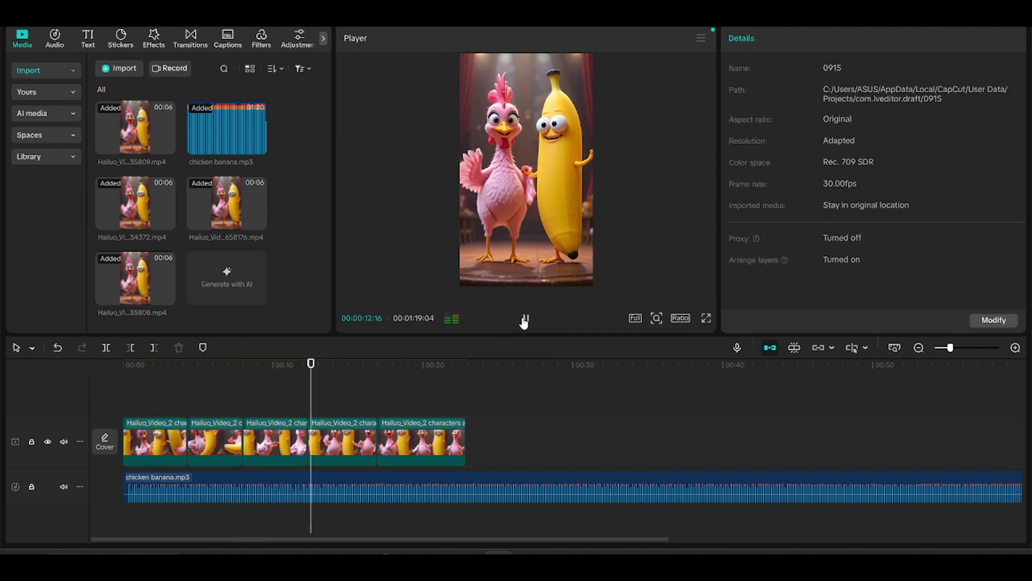
click(277, 441)
click(251, 348)
click(271, 400)
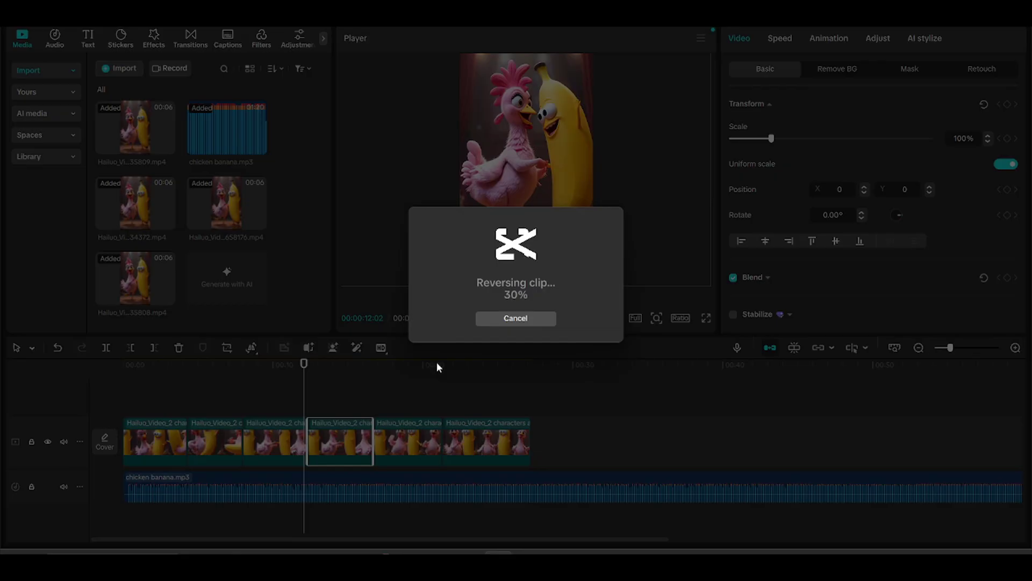
Step: Review the sequence from the start and delete the surplus last clip
click(237, 392)
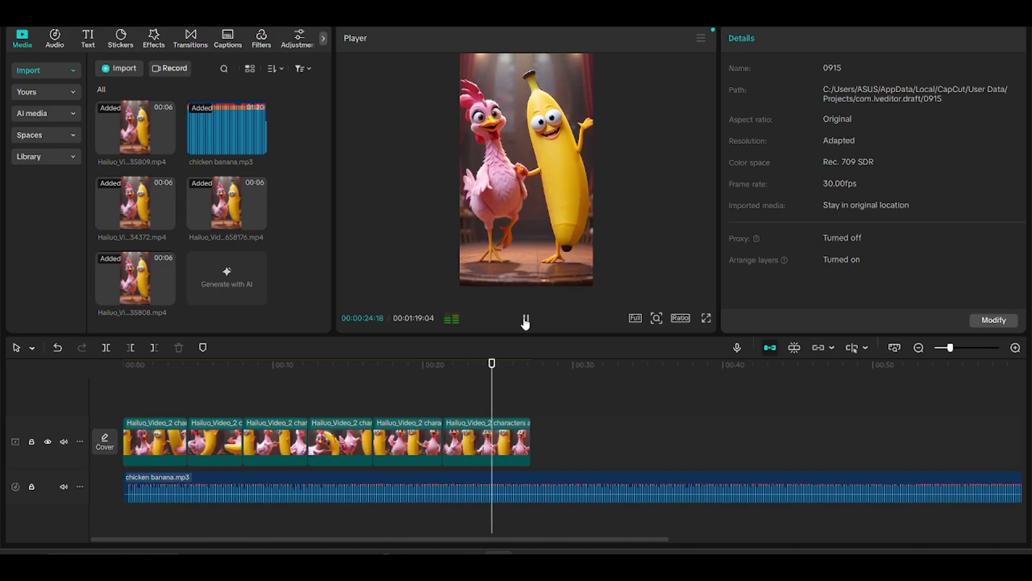
click(525, 321)
click(527, 321)
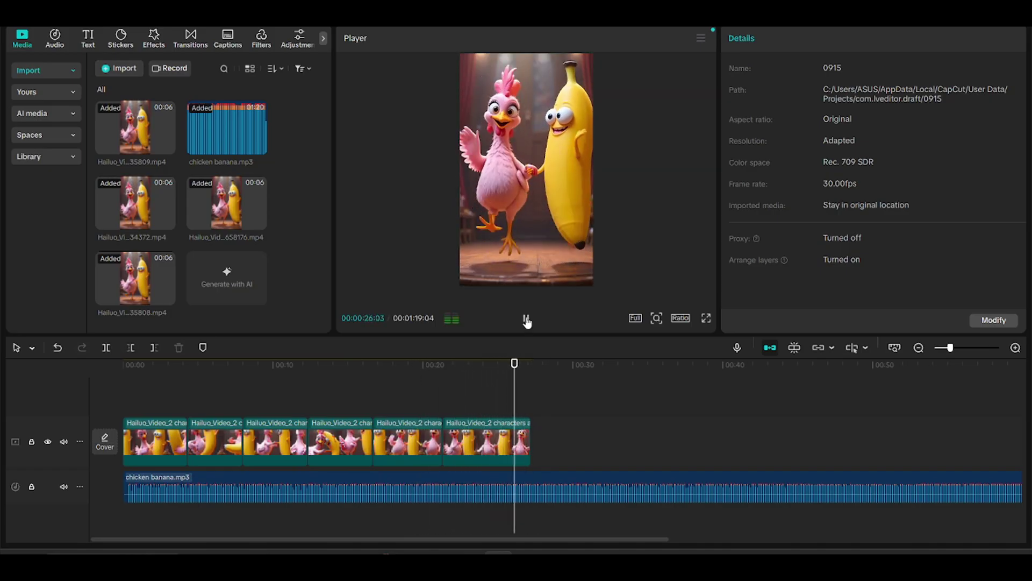
click(527, 320)
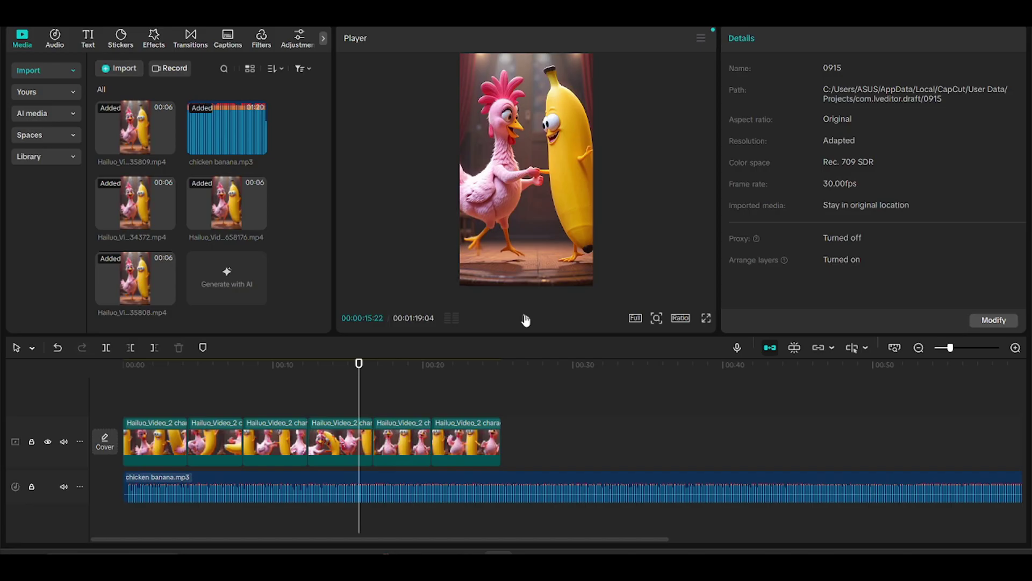
click(466, 446)
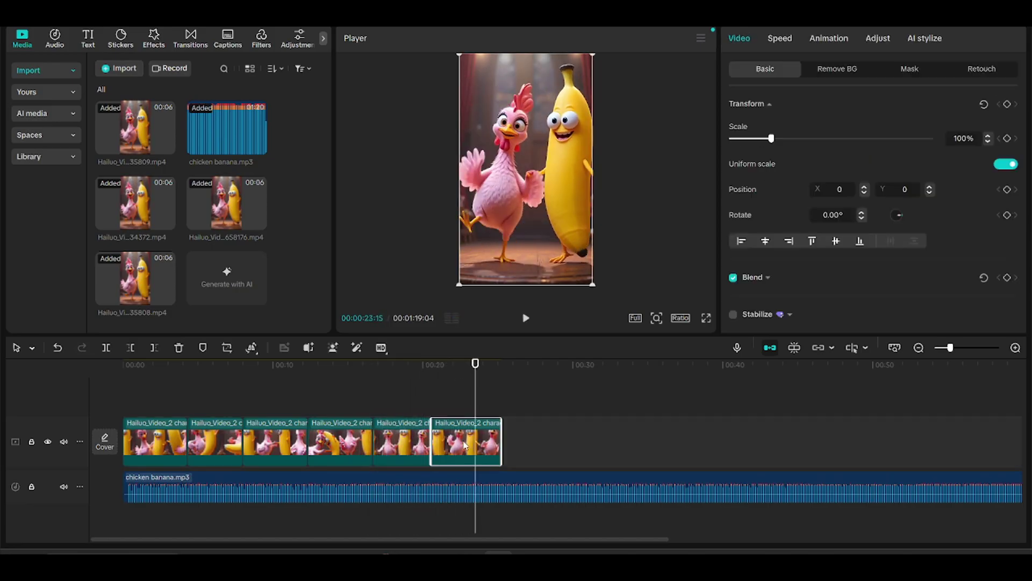
key(Delete)
click(525, 319)
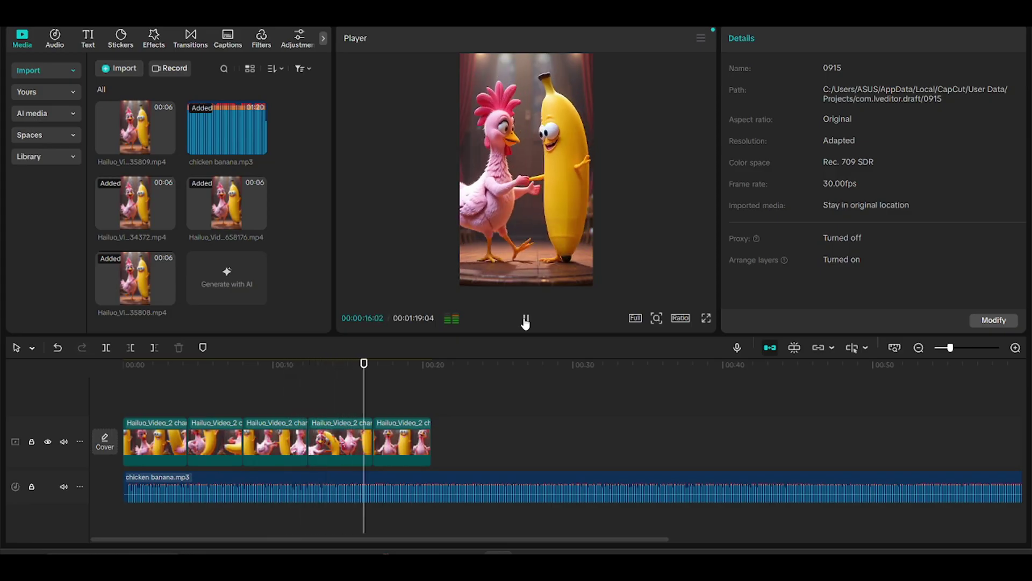
Step: Trim the final clip's end so the video finishes near 18 seconds
click(254, 392)
drag(254, 392, 413, 410)
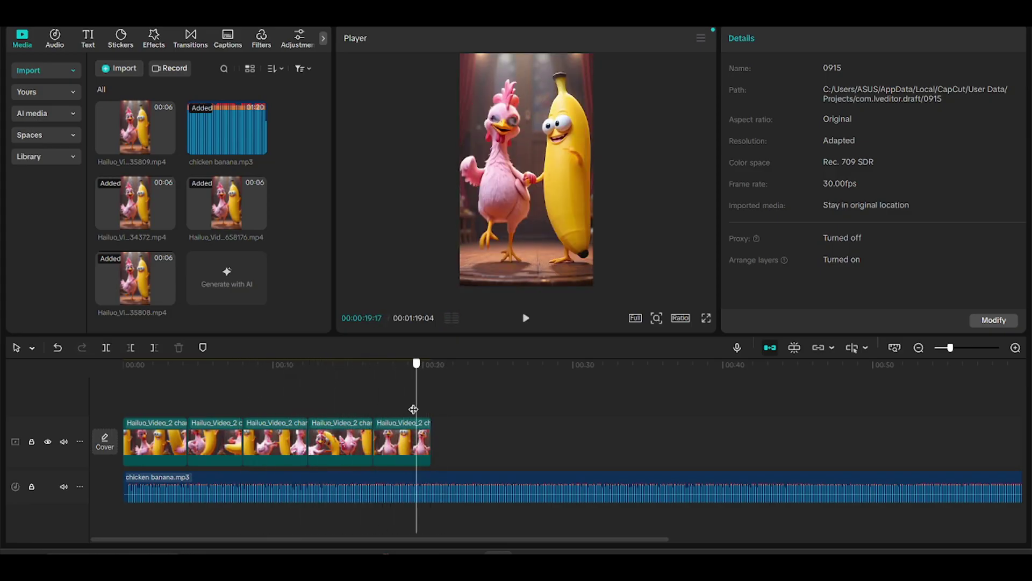
click(526, 318)
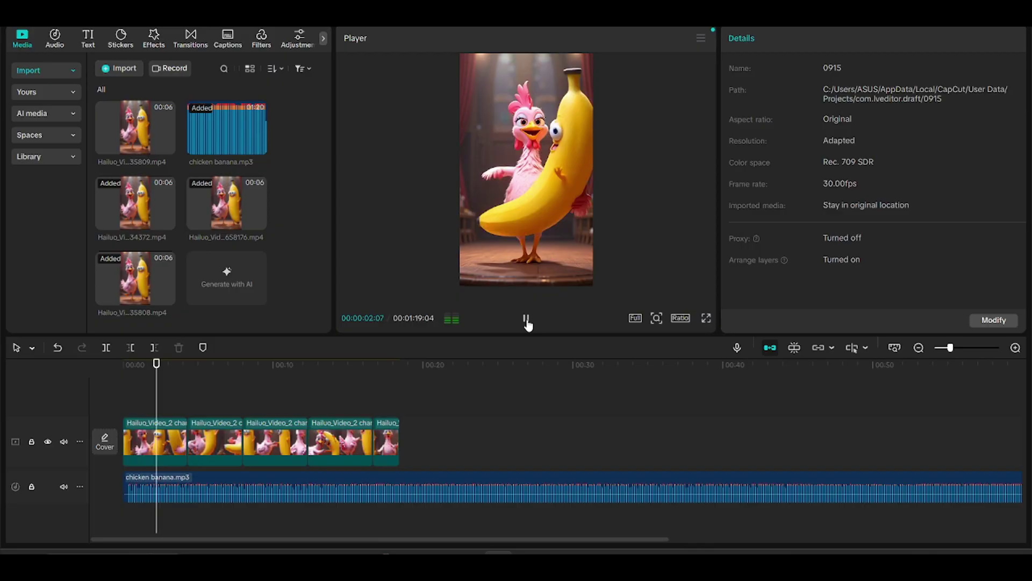
click(526, 318)
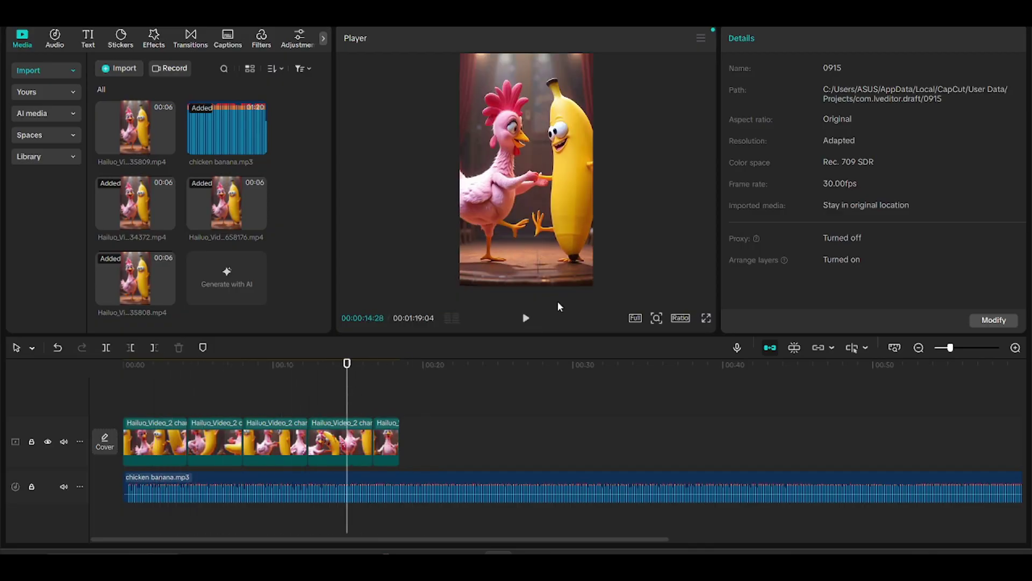
mouse_move(410, 398)
mouse_down()
mouse_move(334, 397)
mouse_move(403, 409)
mouse_up()
drag(431, 441, 402, 441)
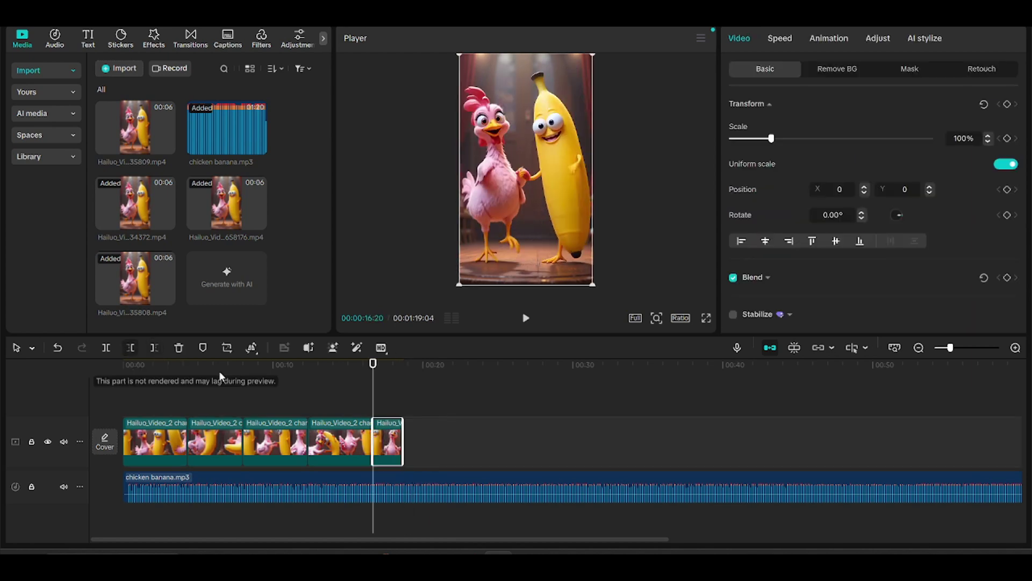
Step: Cut chicken banana.mp3 to end with the video and boost its volume to 10.0dB
click(177, 366)
click(526, 318)
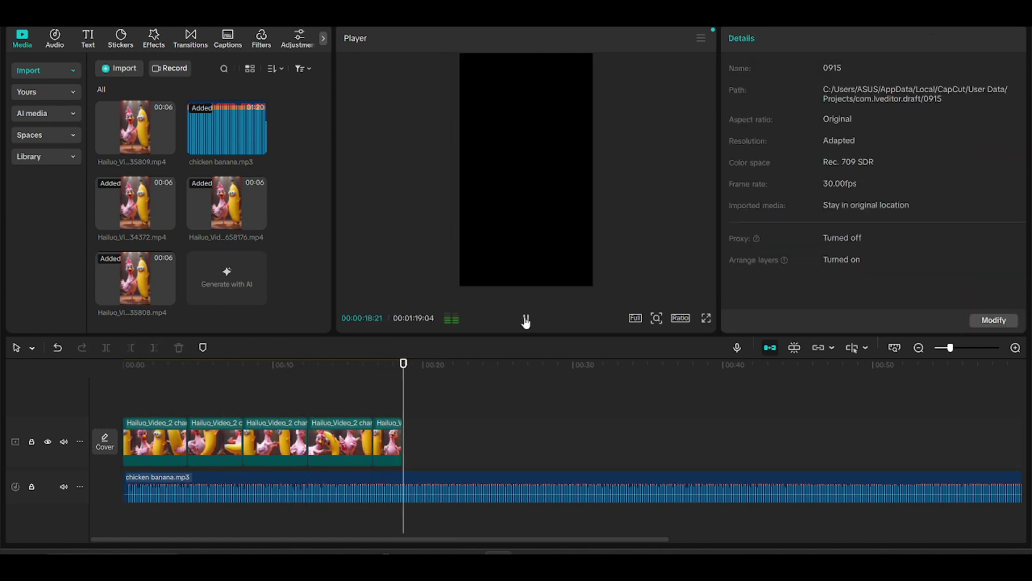
click(269, 487)
click(153, 347)
click(528, 319)
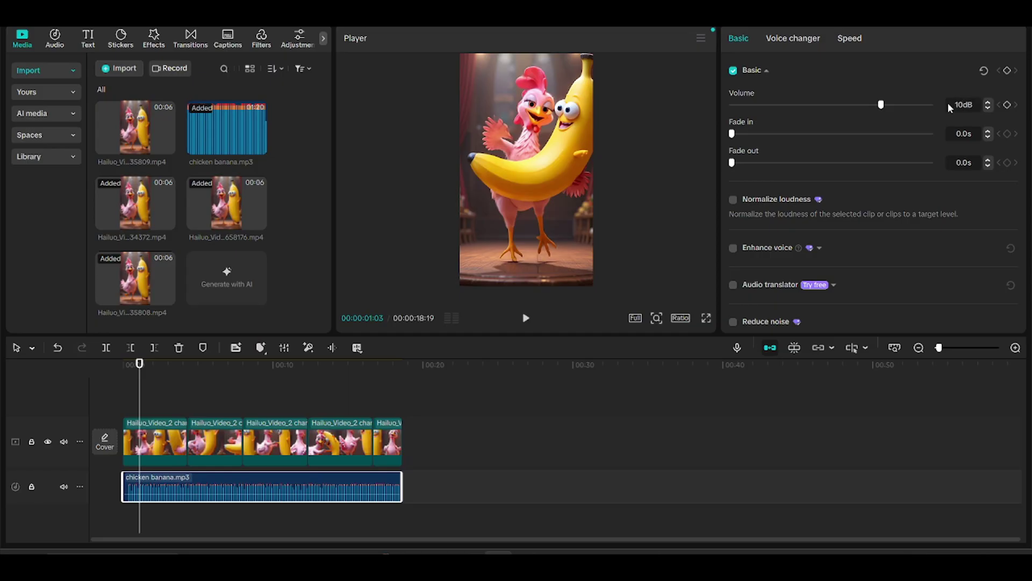
key(Return)
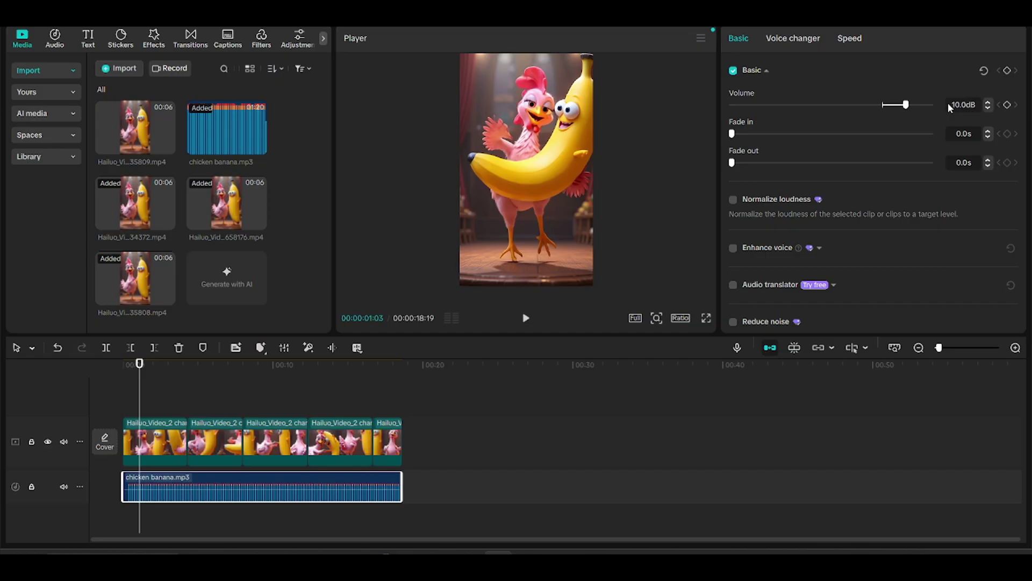
Step: Export 'Chicken banana video' as a 4K H.264 mp4 at 30fps to a new folder
click(526, 319)
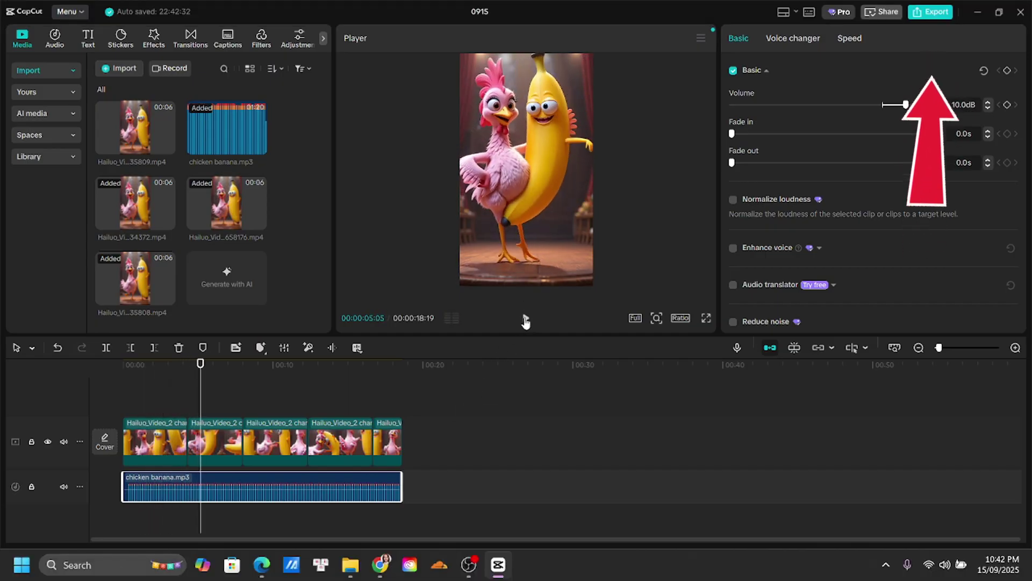
click(933, 13)
double_click(569, 92)
text(Chicken banana video)
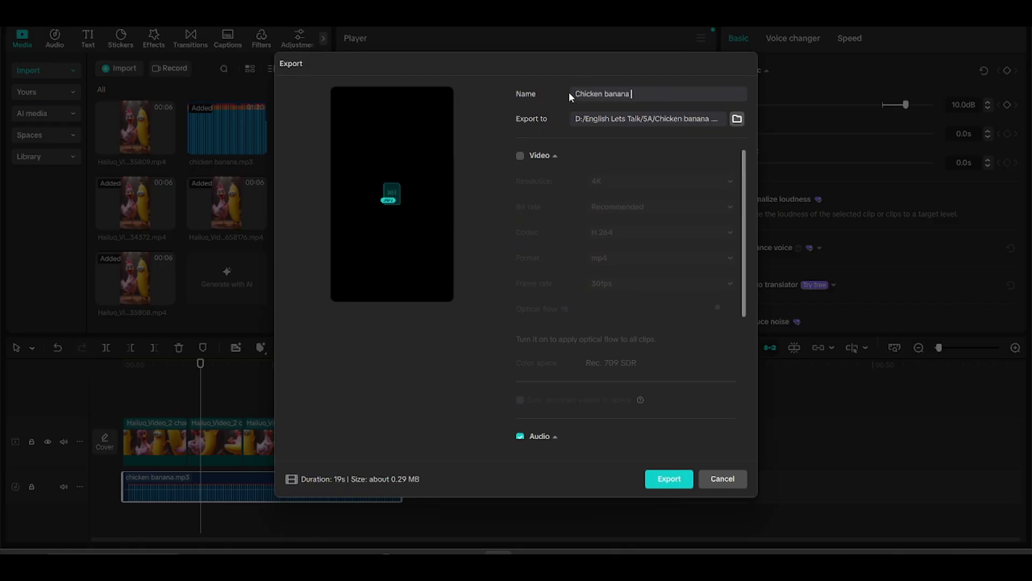
click(737, 120)
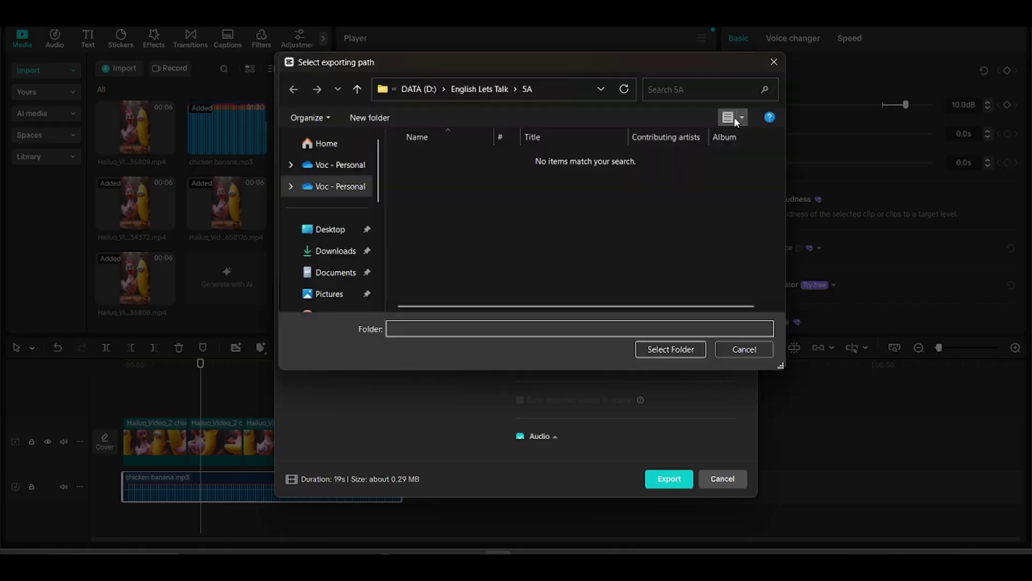
click(671, 349)
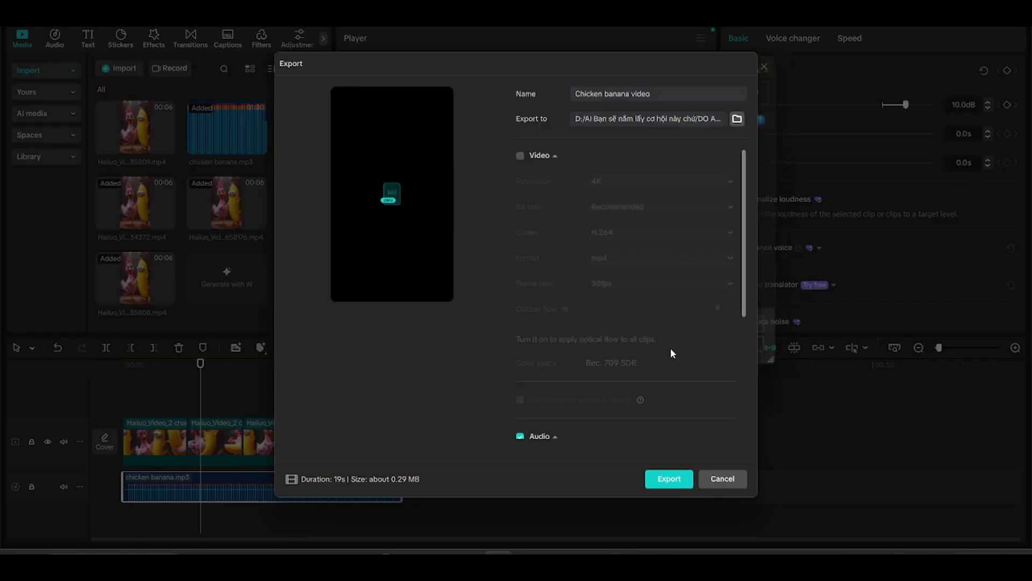
click(520, 157)
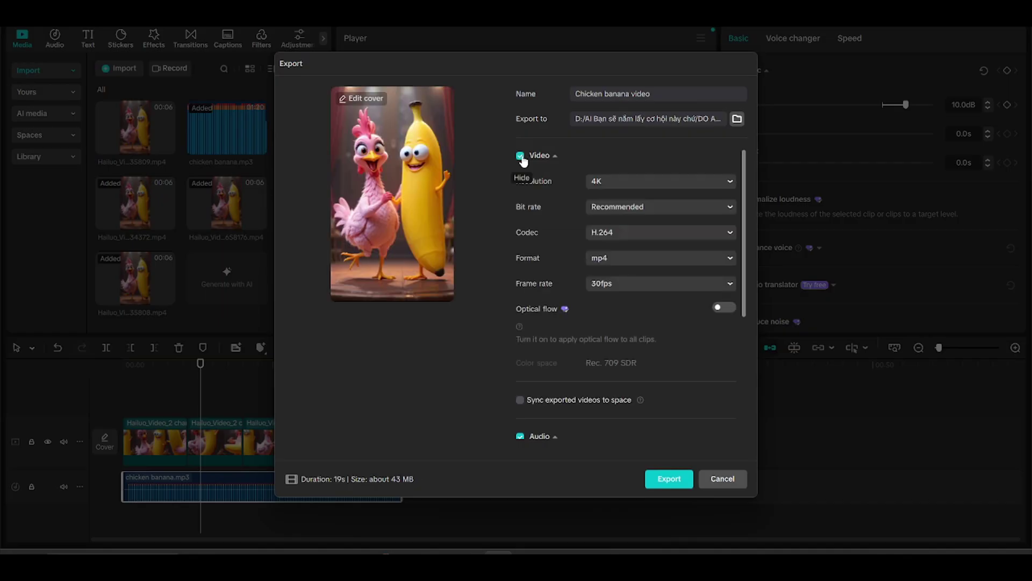
click(670, 478)
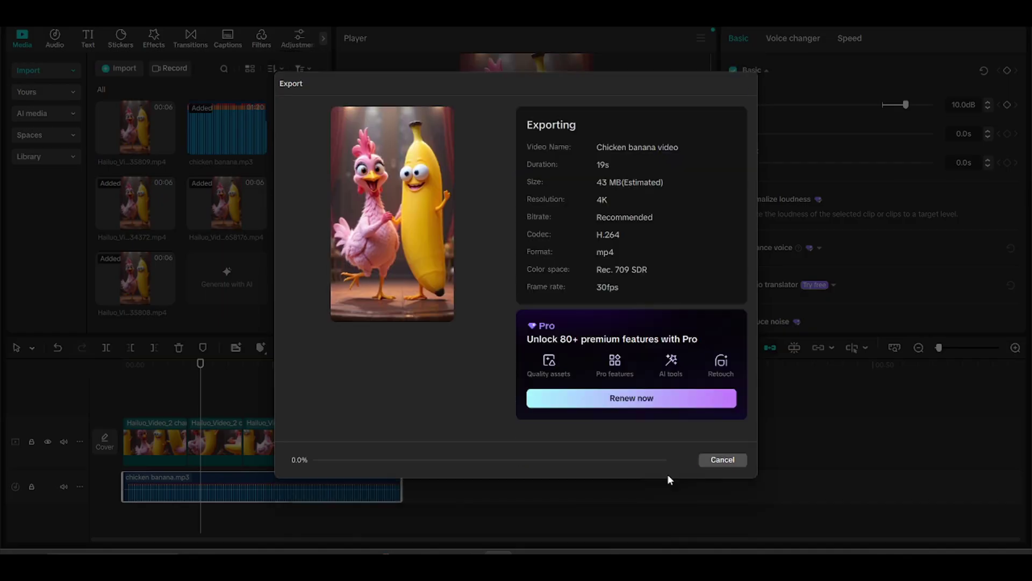